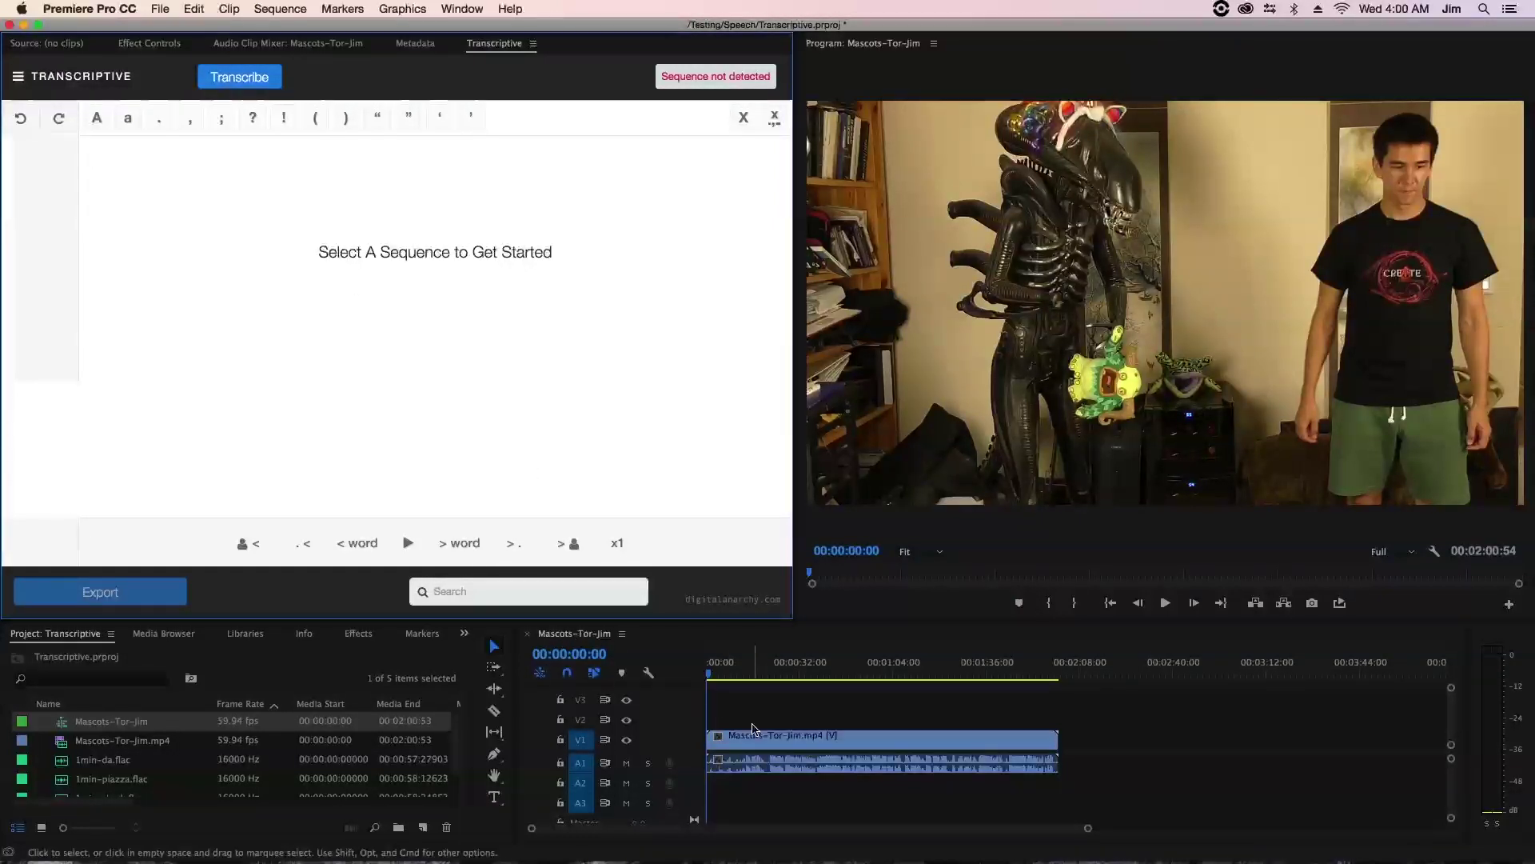
Scrub the Mascots-Tor-Jim sequence to 00:00:48:15 in the timeline
click(836, 671)
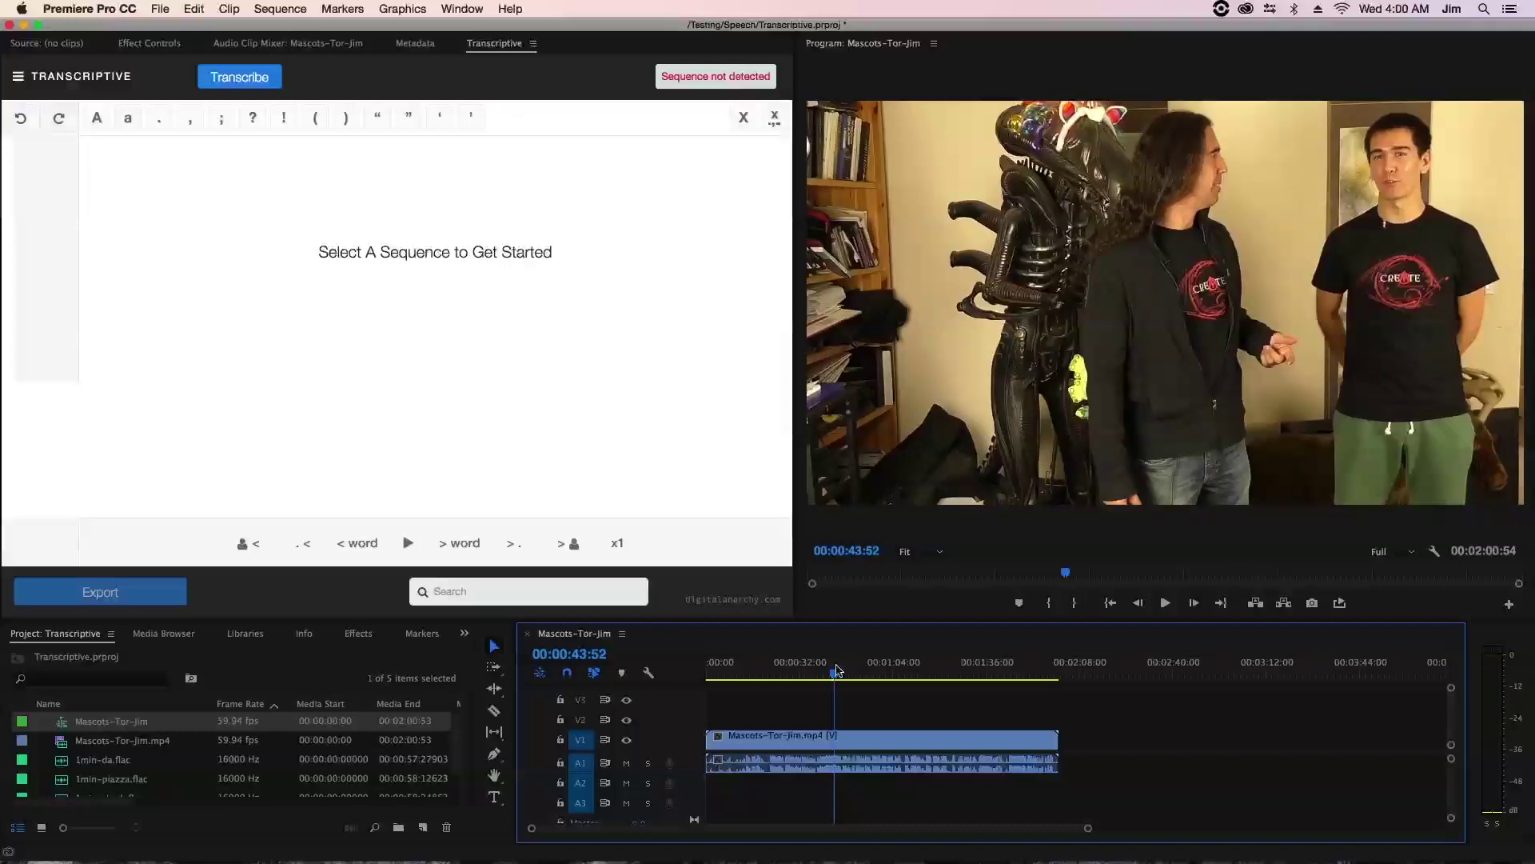
drag(837, 670, 850, 671)
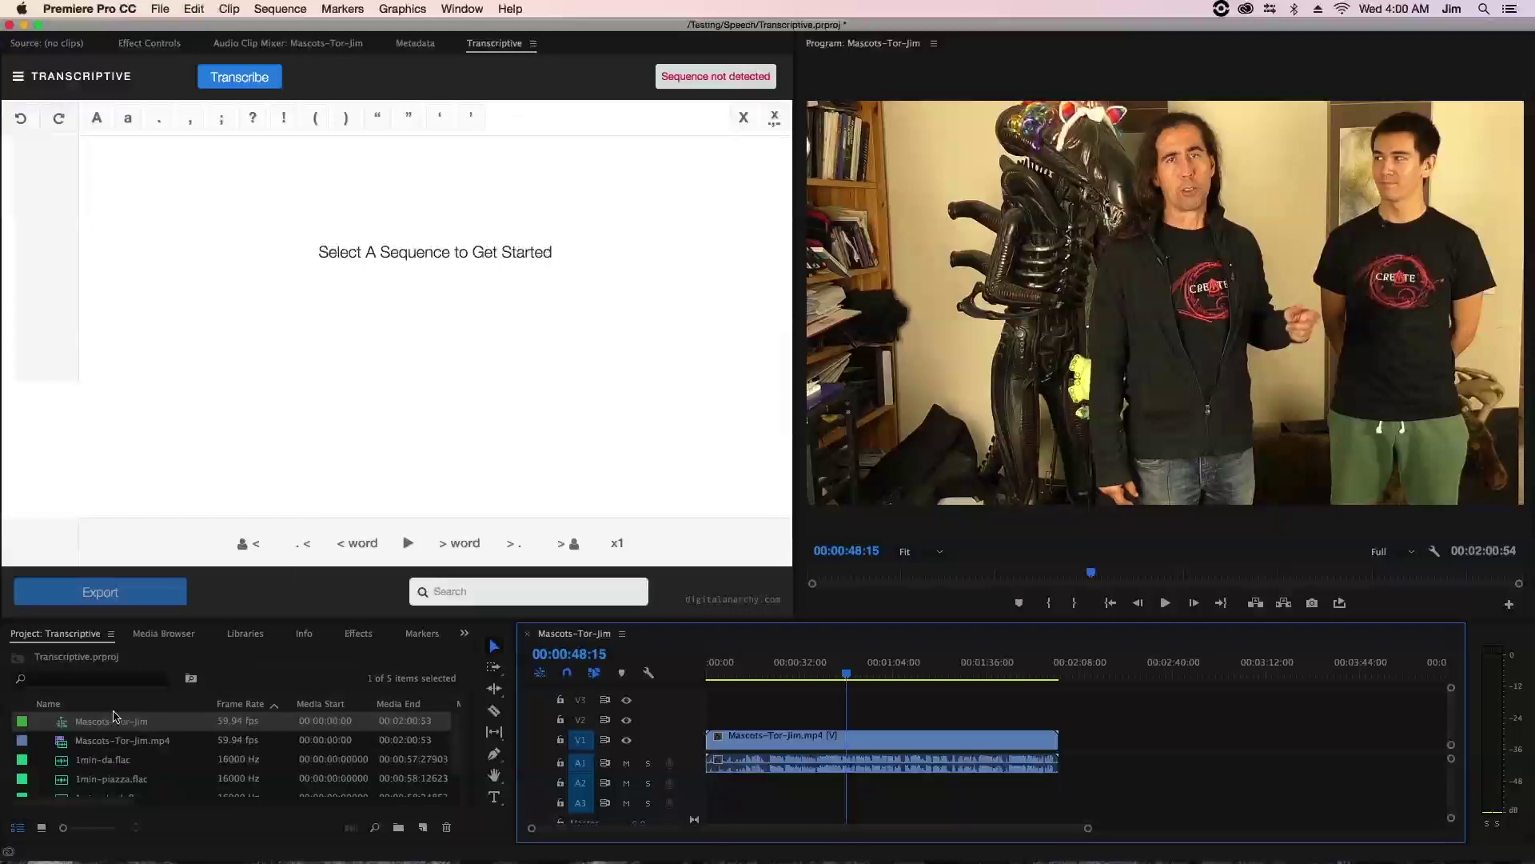
Create a second sequence from the Mascots-Tor-Jim.mp4 clip and switch back to the original sequence
click(62, 742)
scroll(352, 787, down, 1)
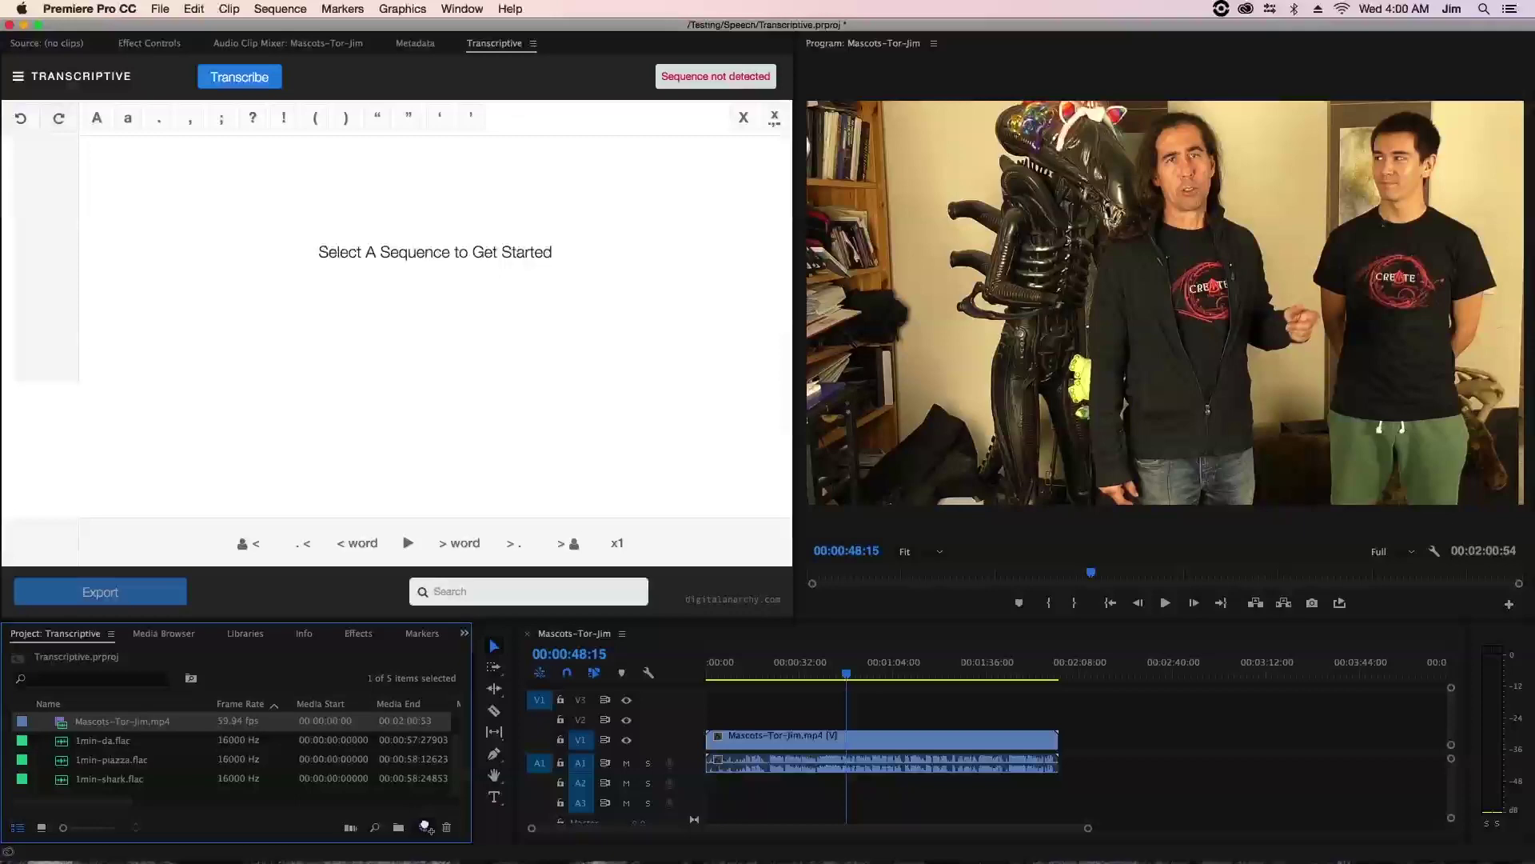
drag(424, 827, 425, 827)
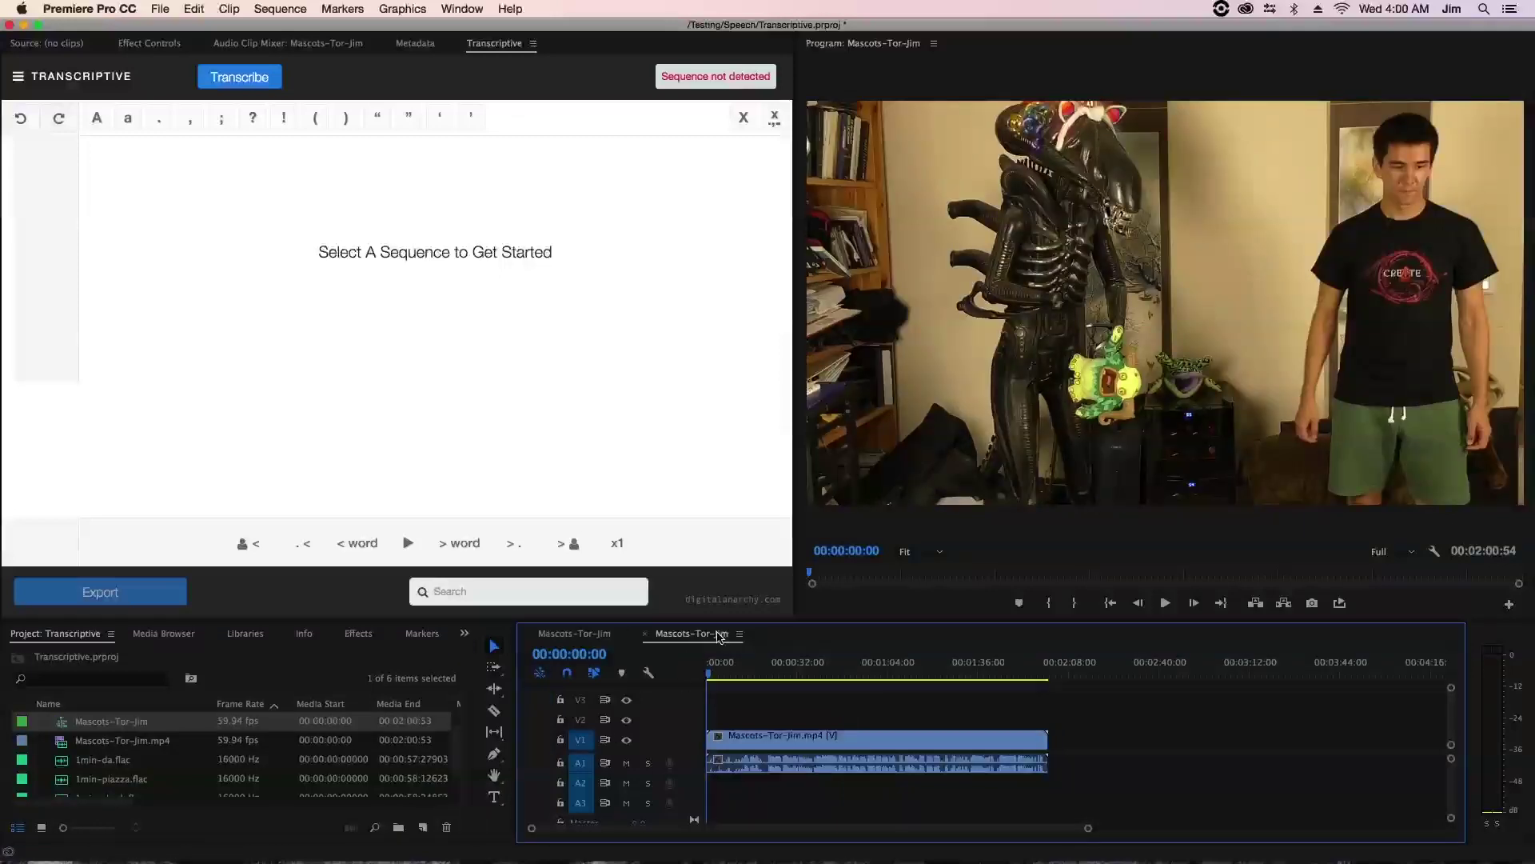
click(600, 638)
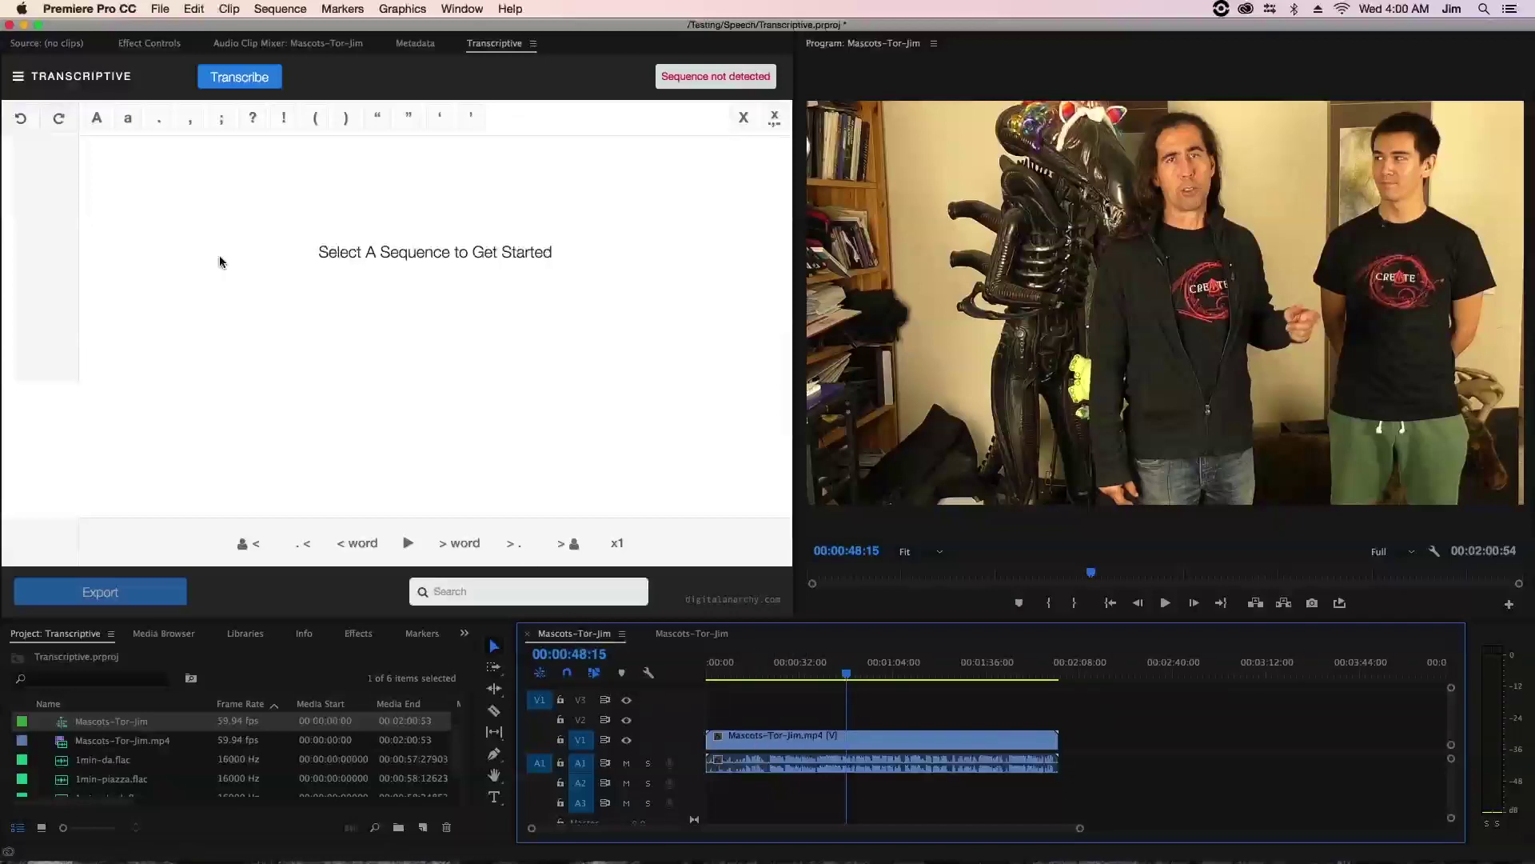
Open the transcription settings for the Mascots-Tor-Jim sequence and examine the credit cost and available speech engines
click(227, 78)
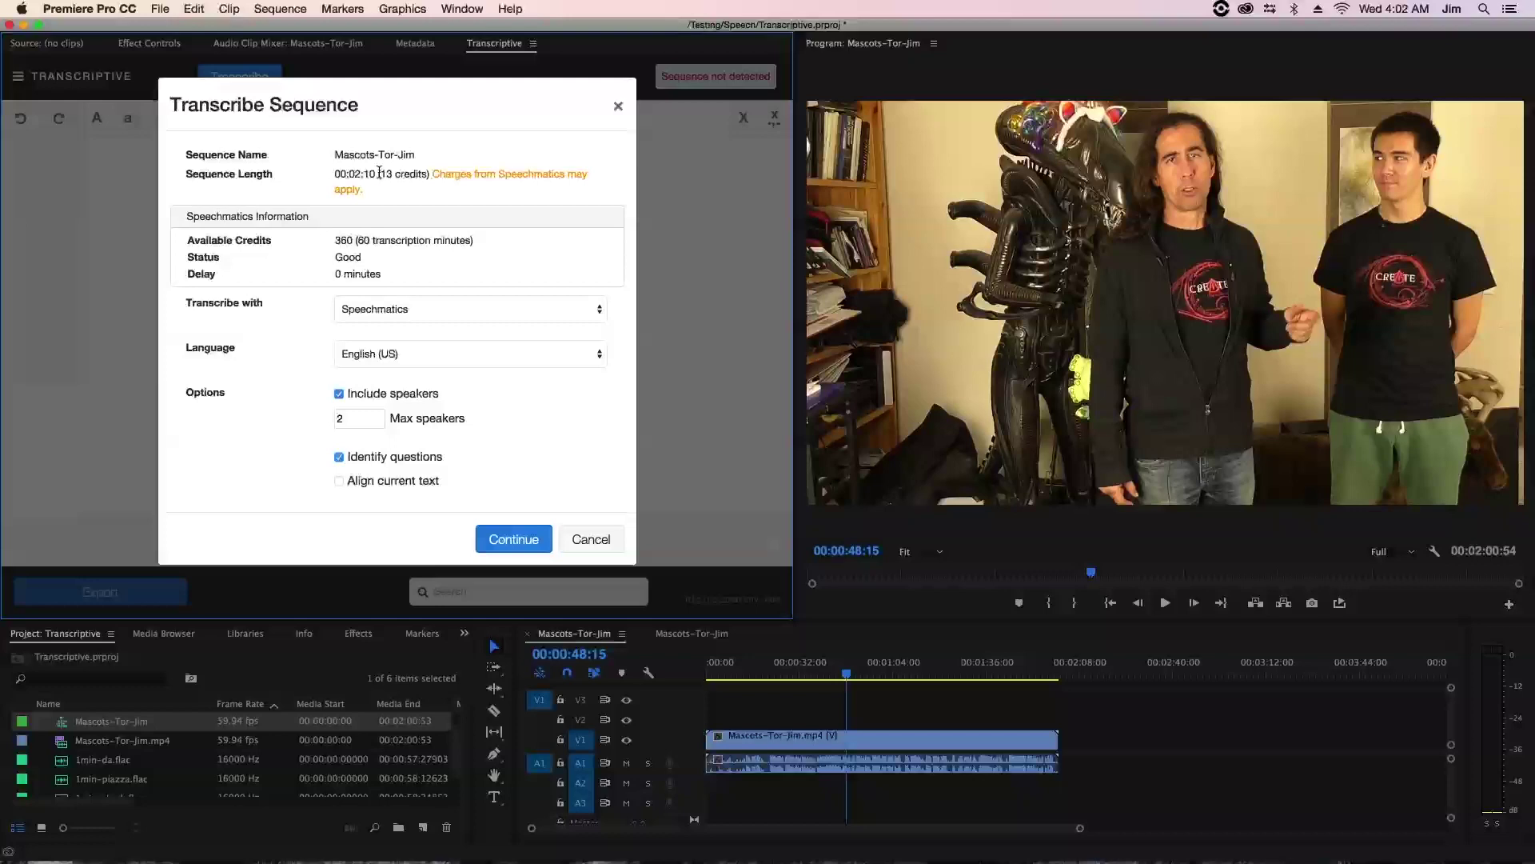
drag(381, 171, 424, 177)
click(440, 177)
click(460, 307)
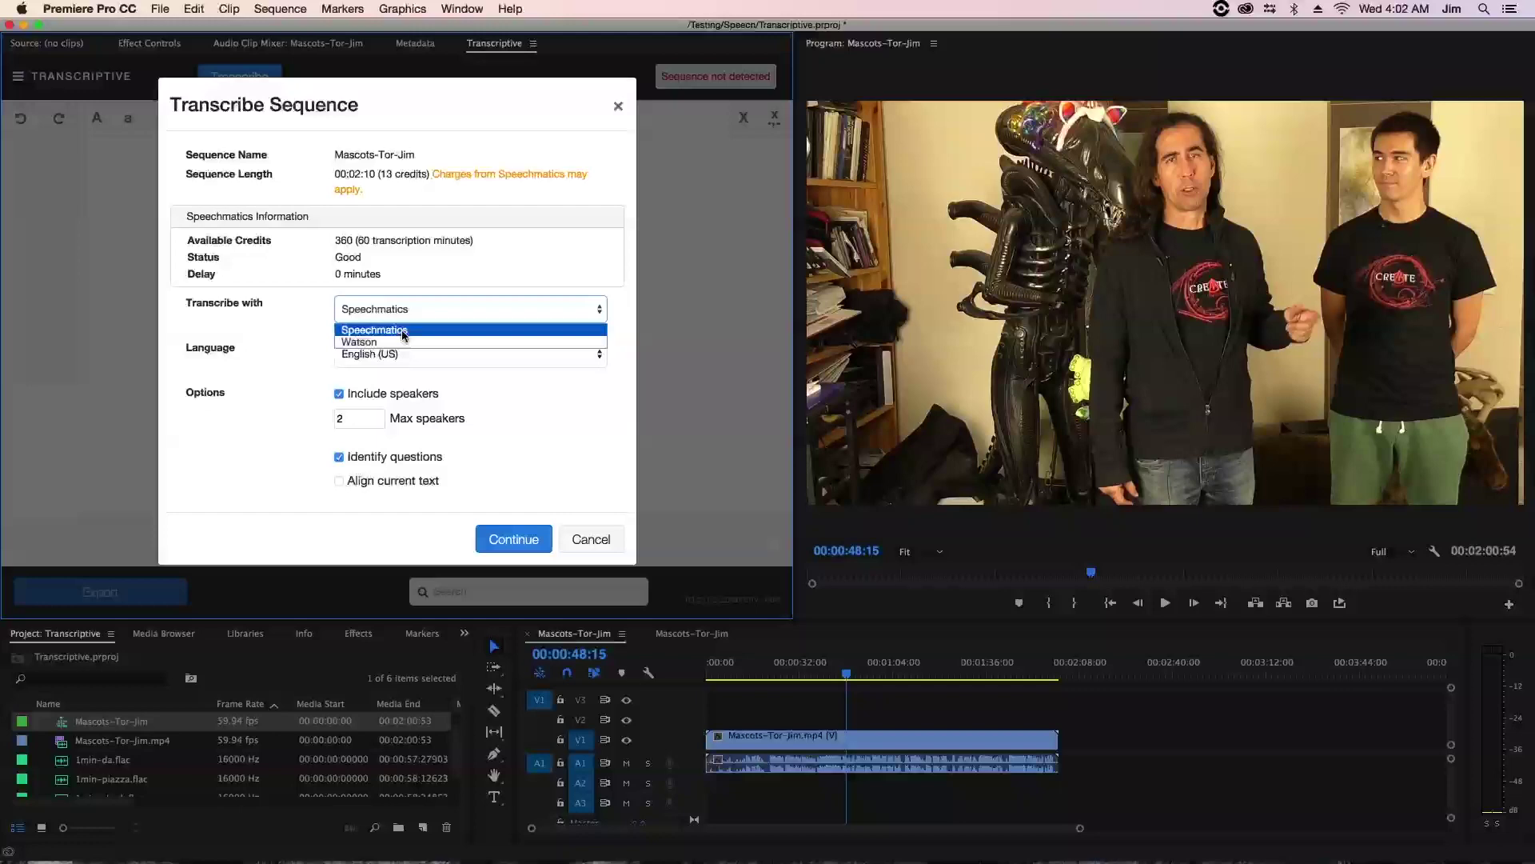
click(322, 323)
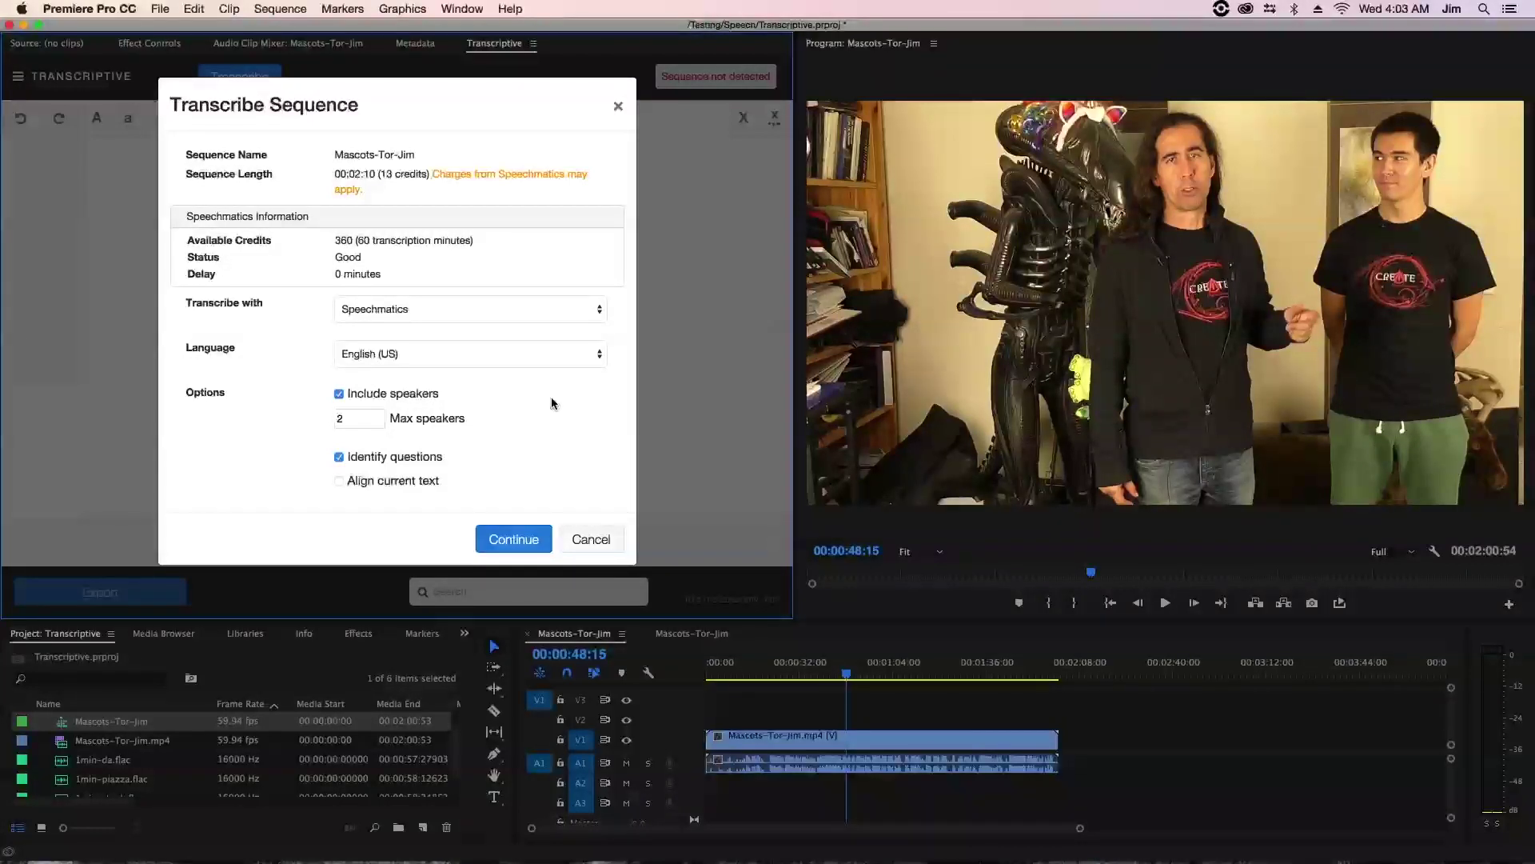
Select Watson as the speech engine and review the languages it supports
click(519, 317)
click(492, 339)
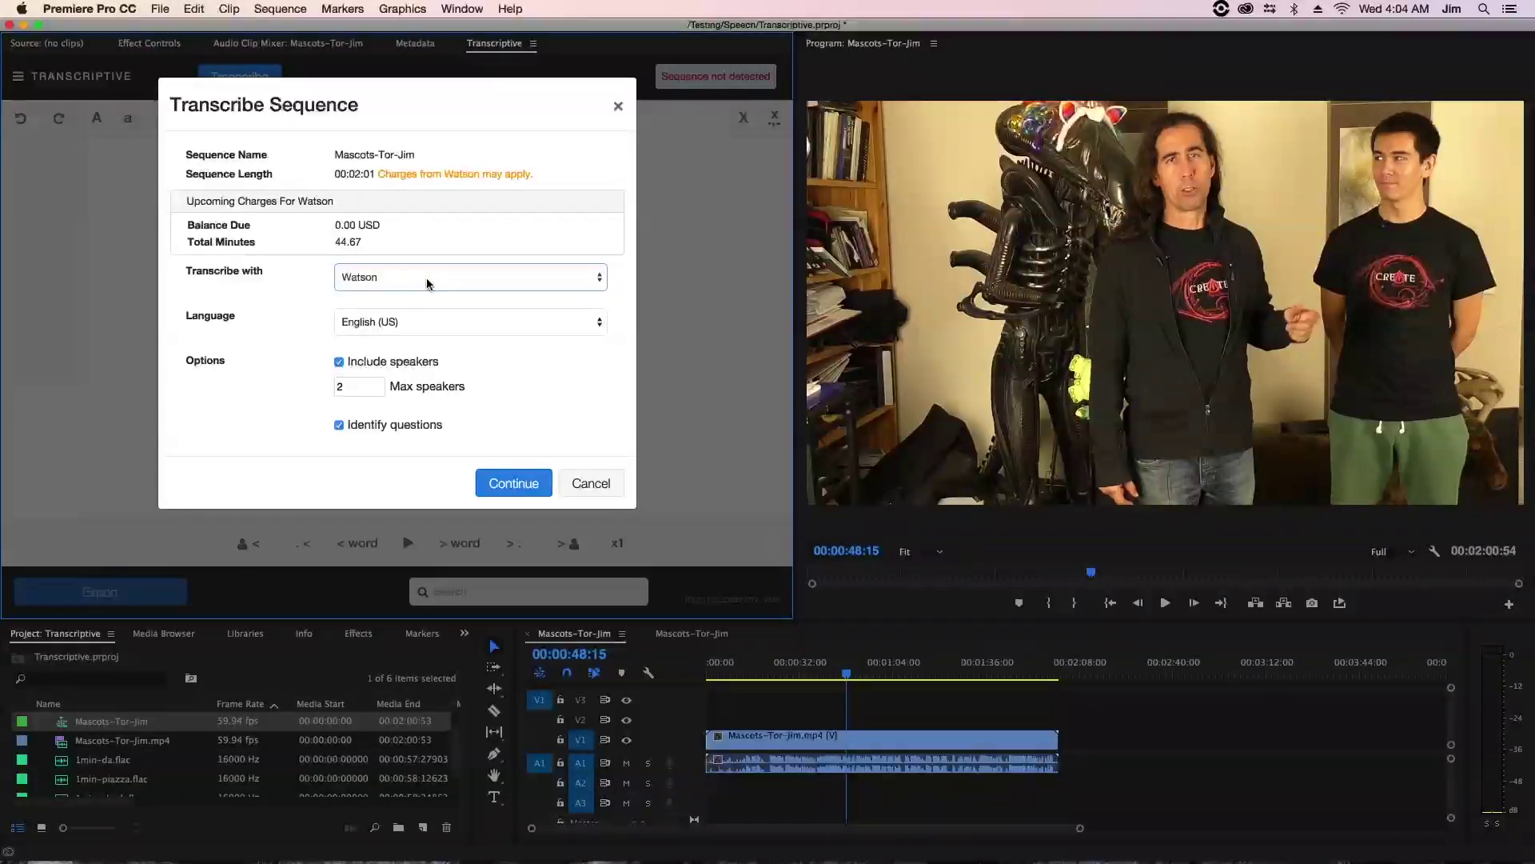
click(434, 324)
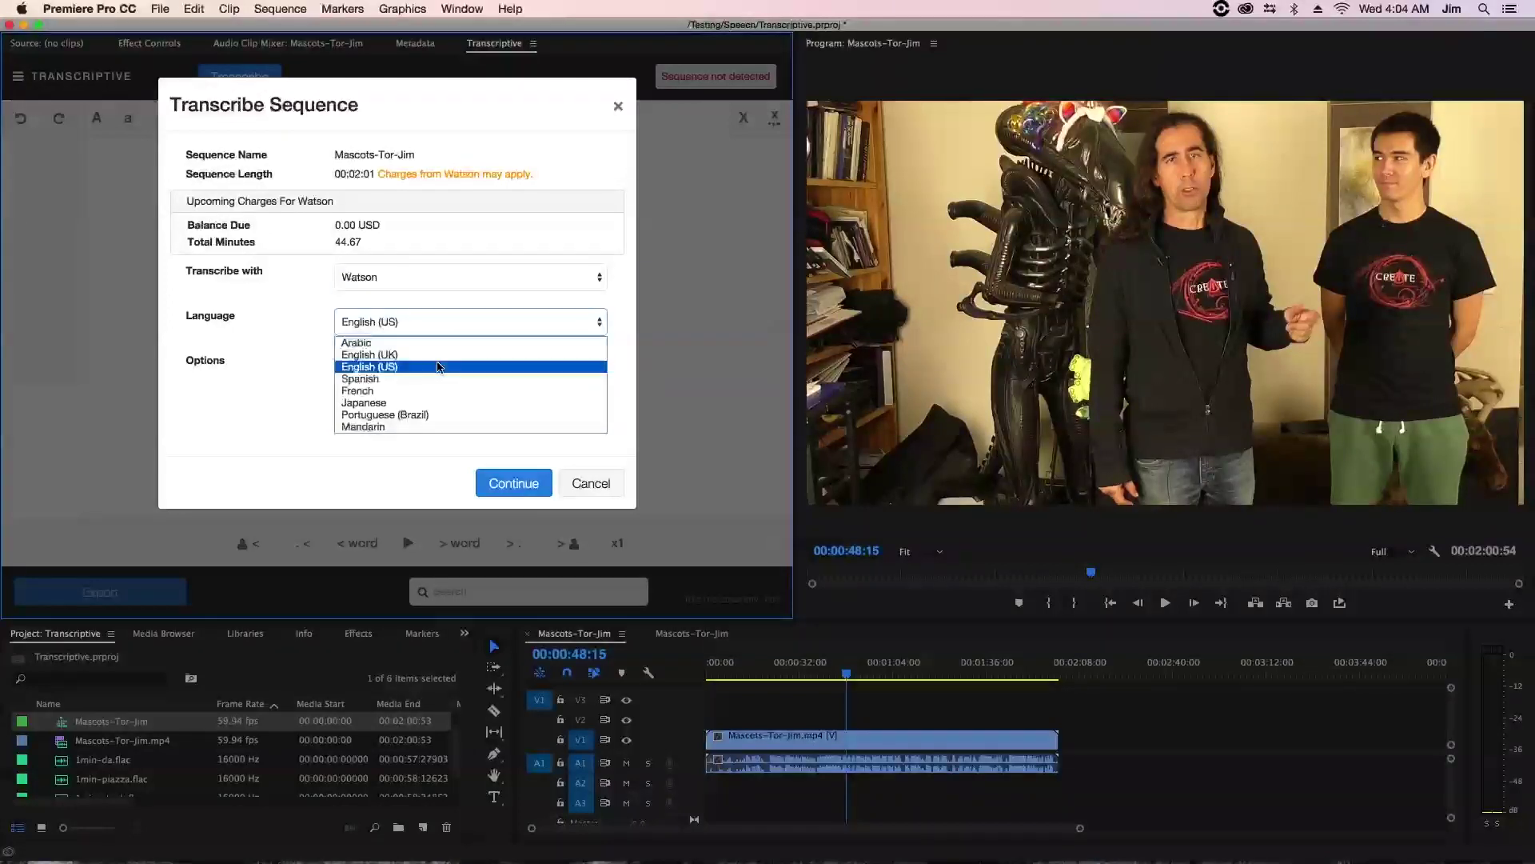
click(321, 354)
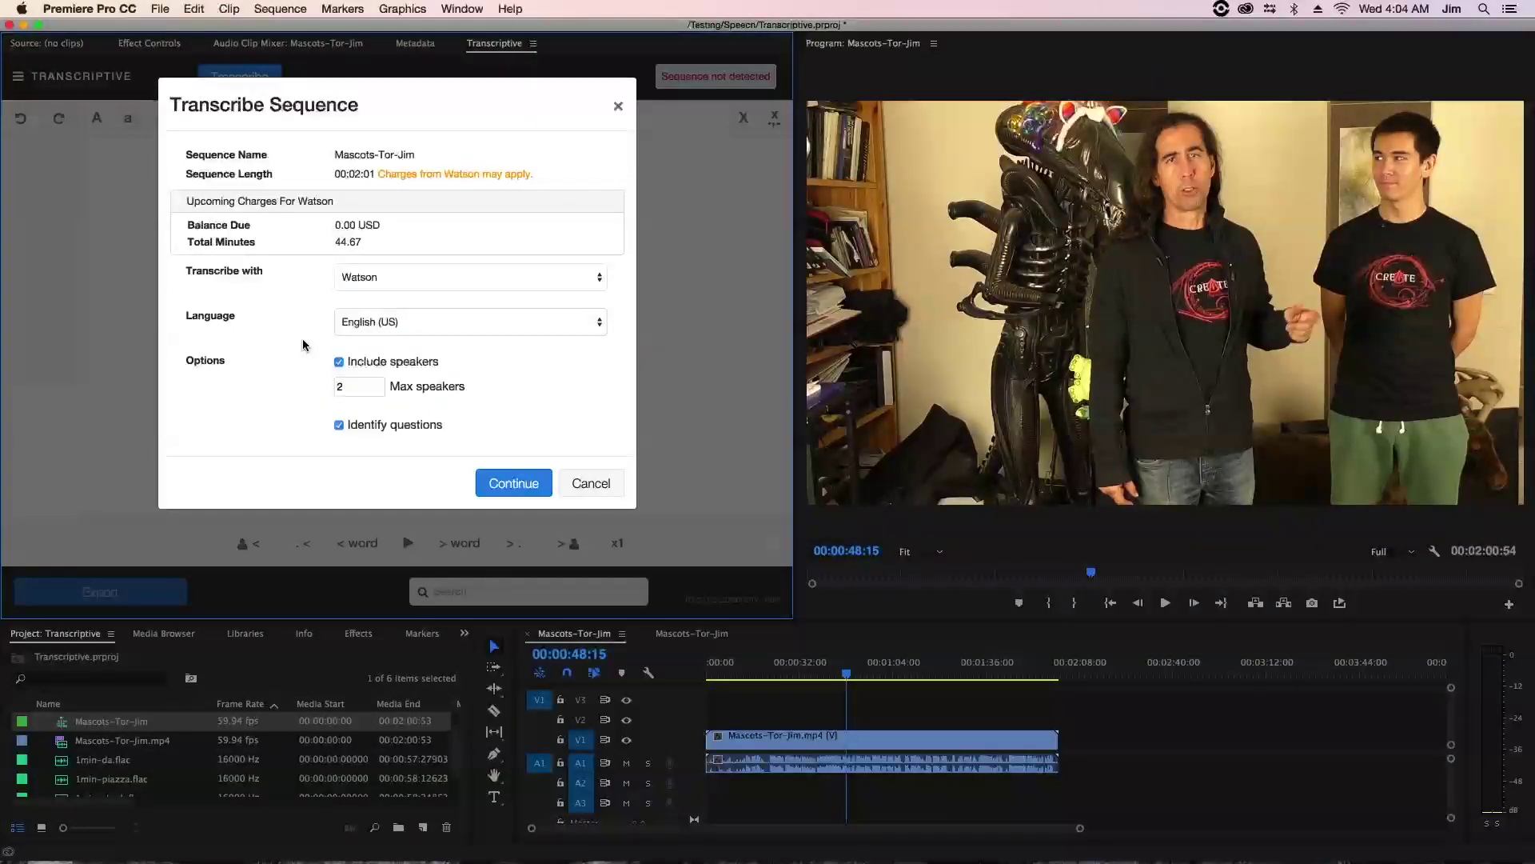
Set the speech engine to Speechmatics, review its languages, and transcribe the sequence in English (US) with up to 2 speakers
click(360, 289)
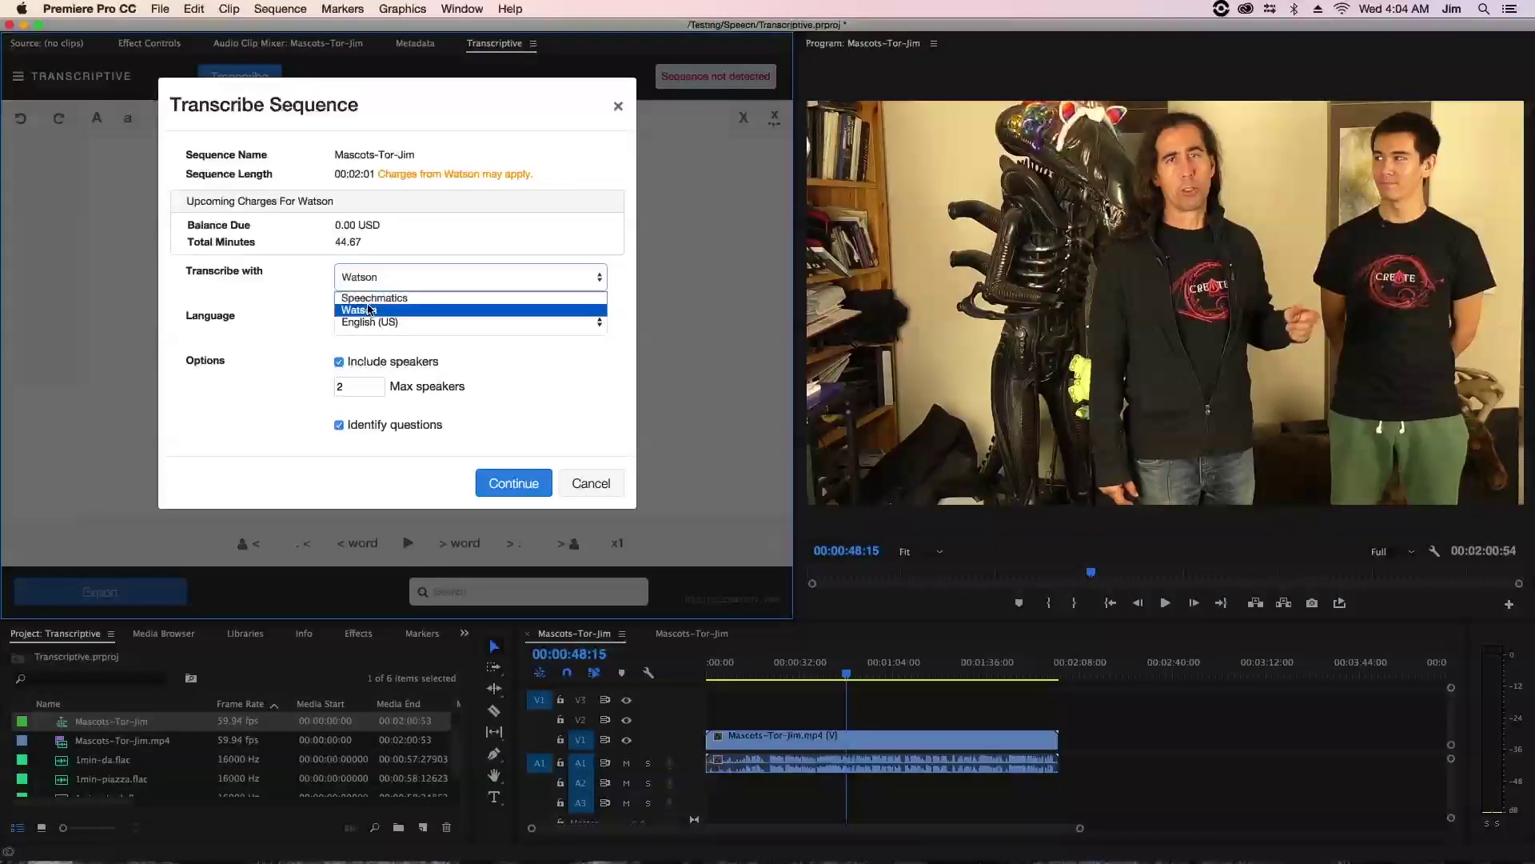
click(370, 299)
click(380, 356)
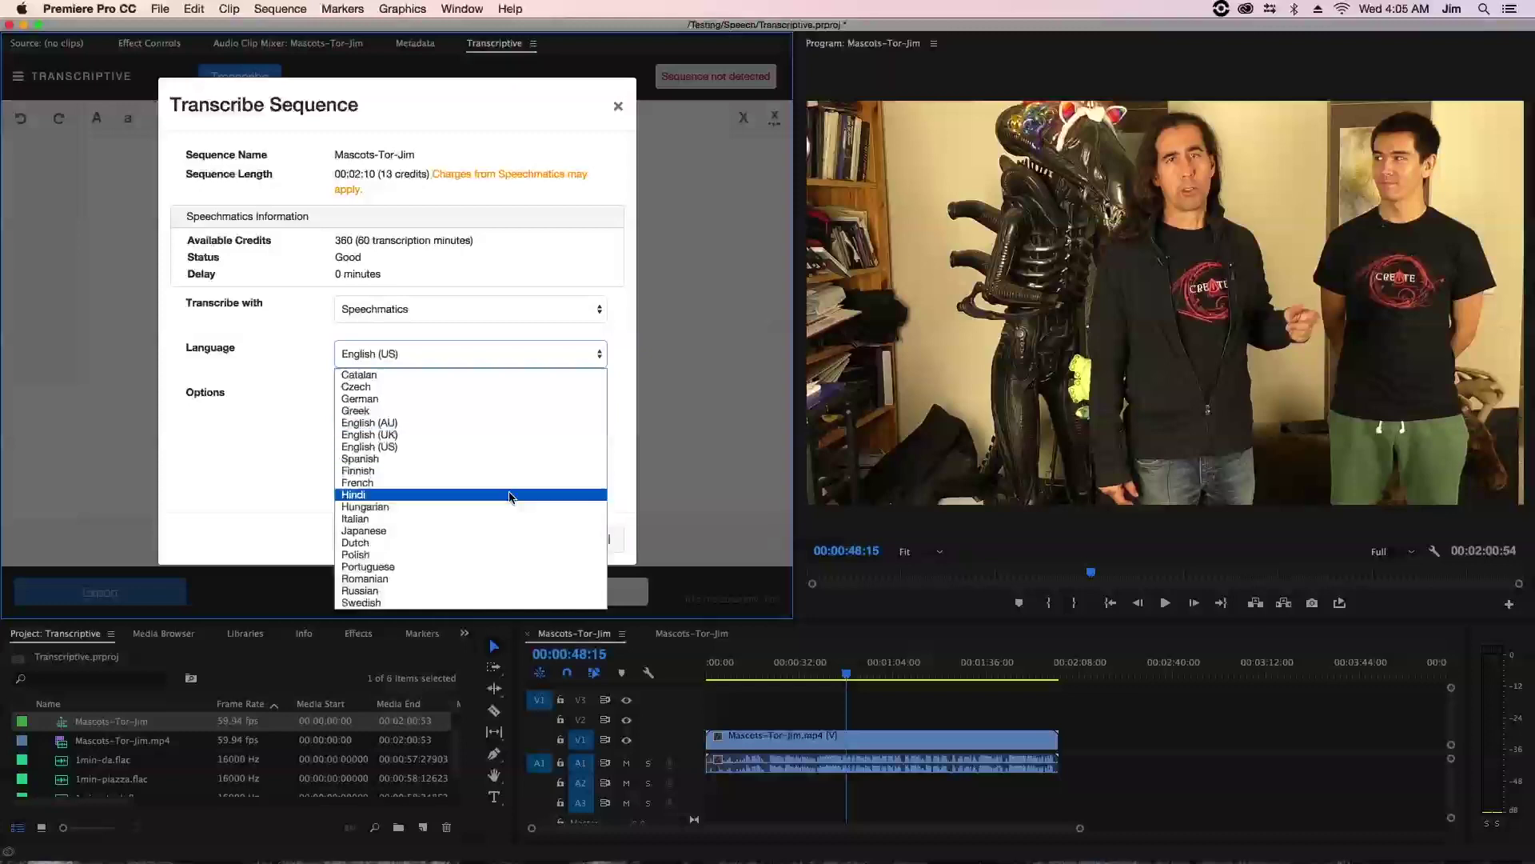
click(612, 404)
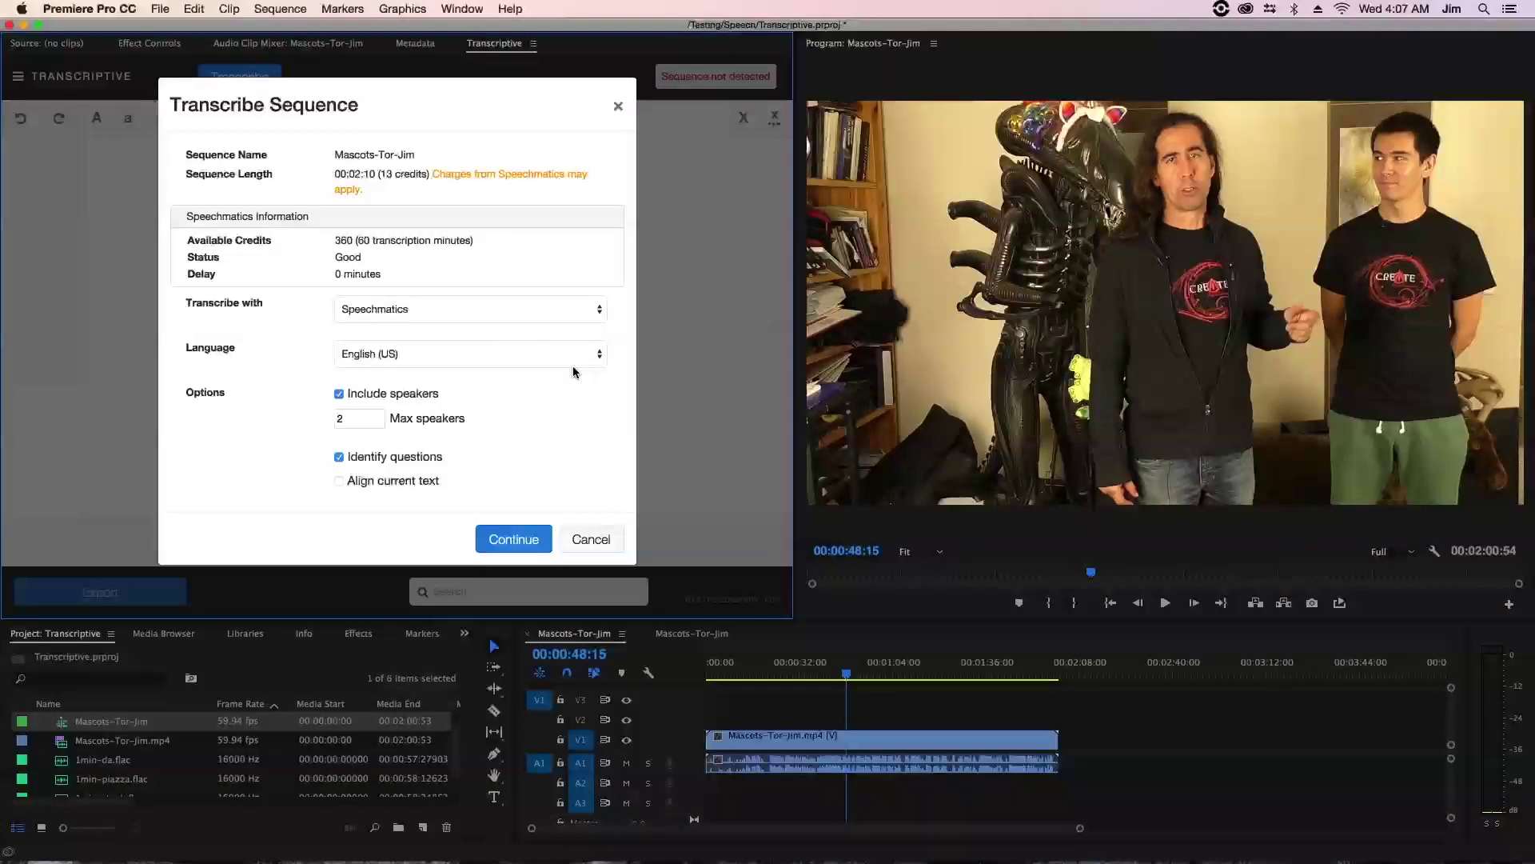
click(510, 541)
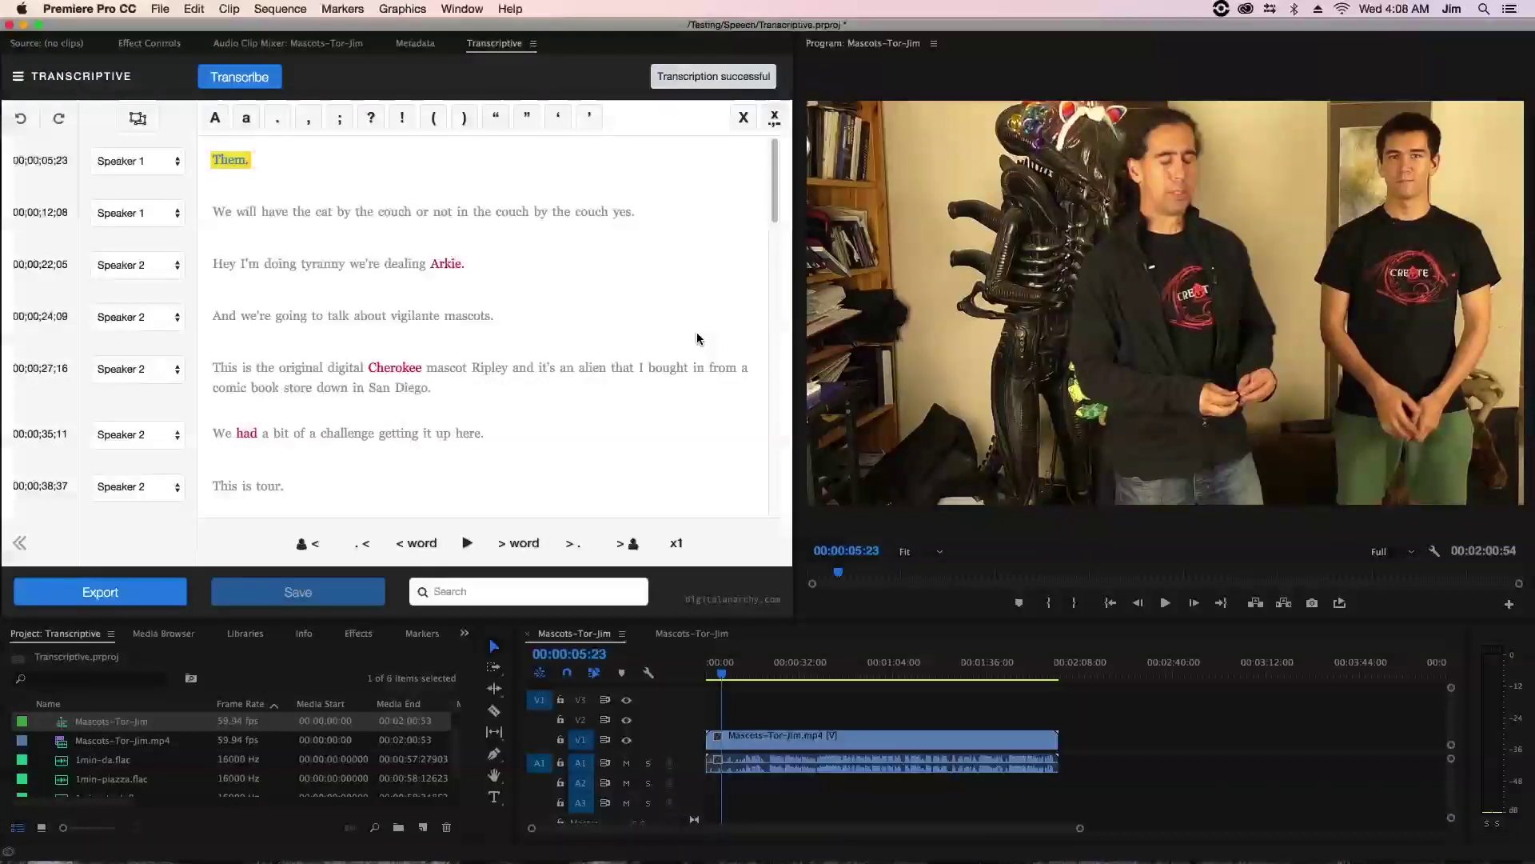
Jump through the video from the transcript using the words "have", "couch" and "vigilante", and look over the transcribed lines
click(274, 211)
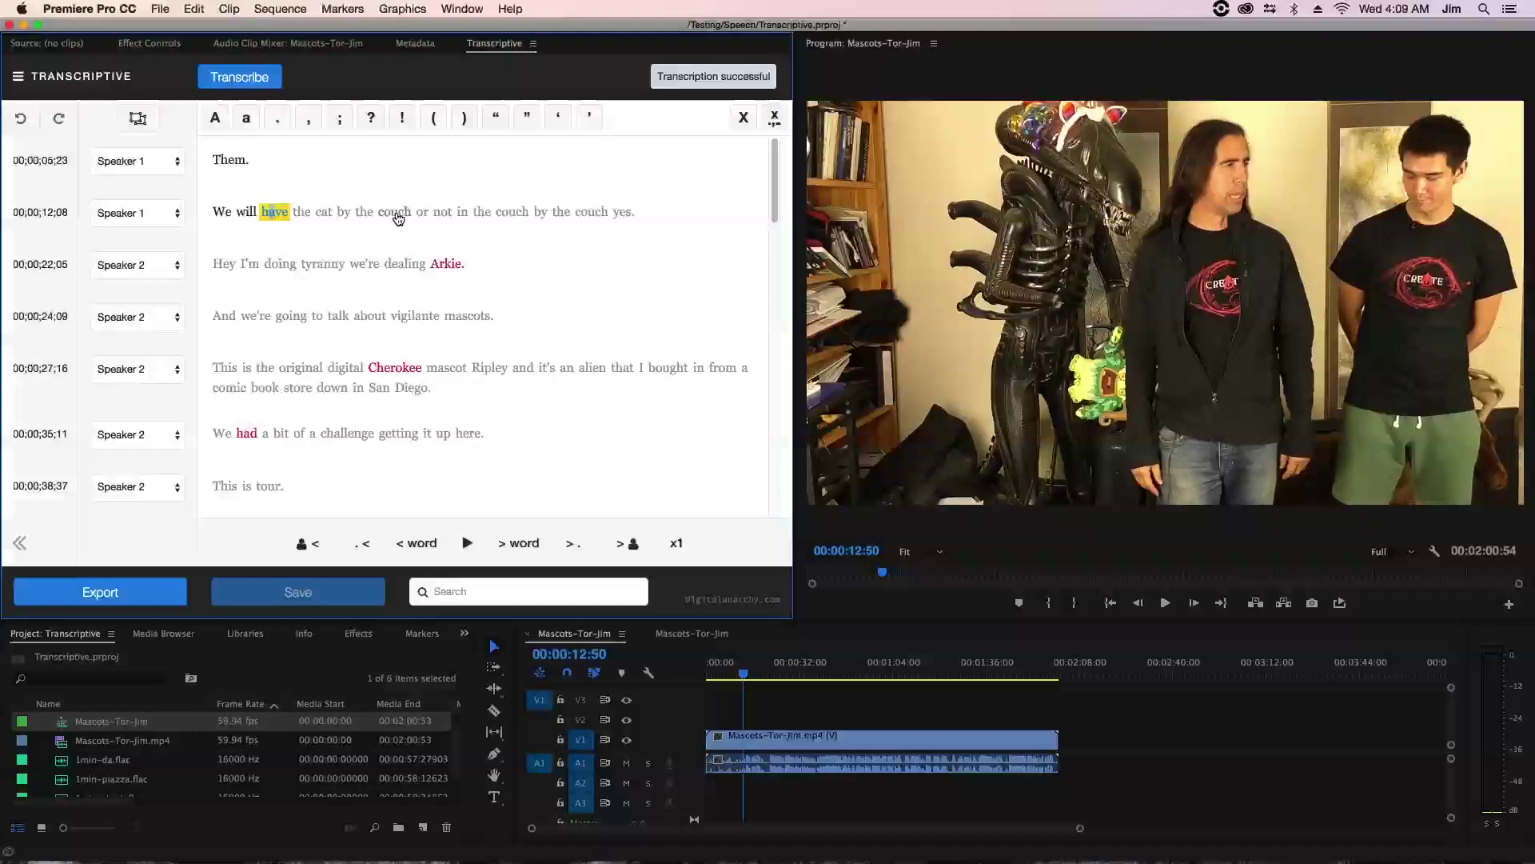
click(400, 213)
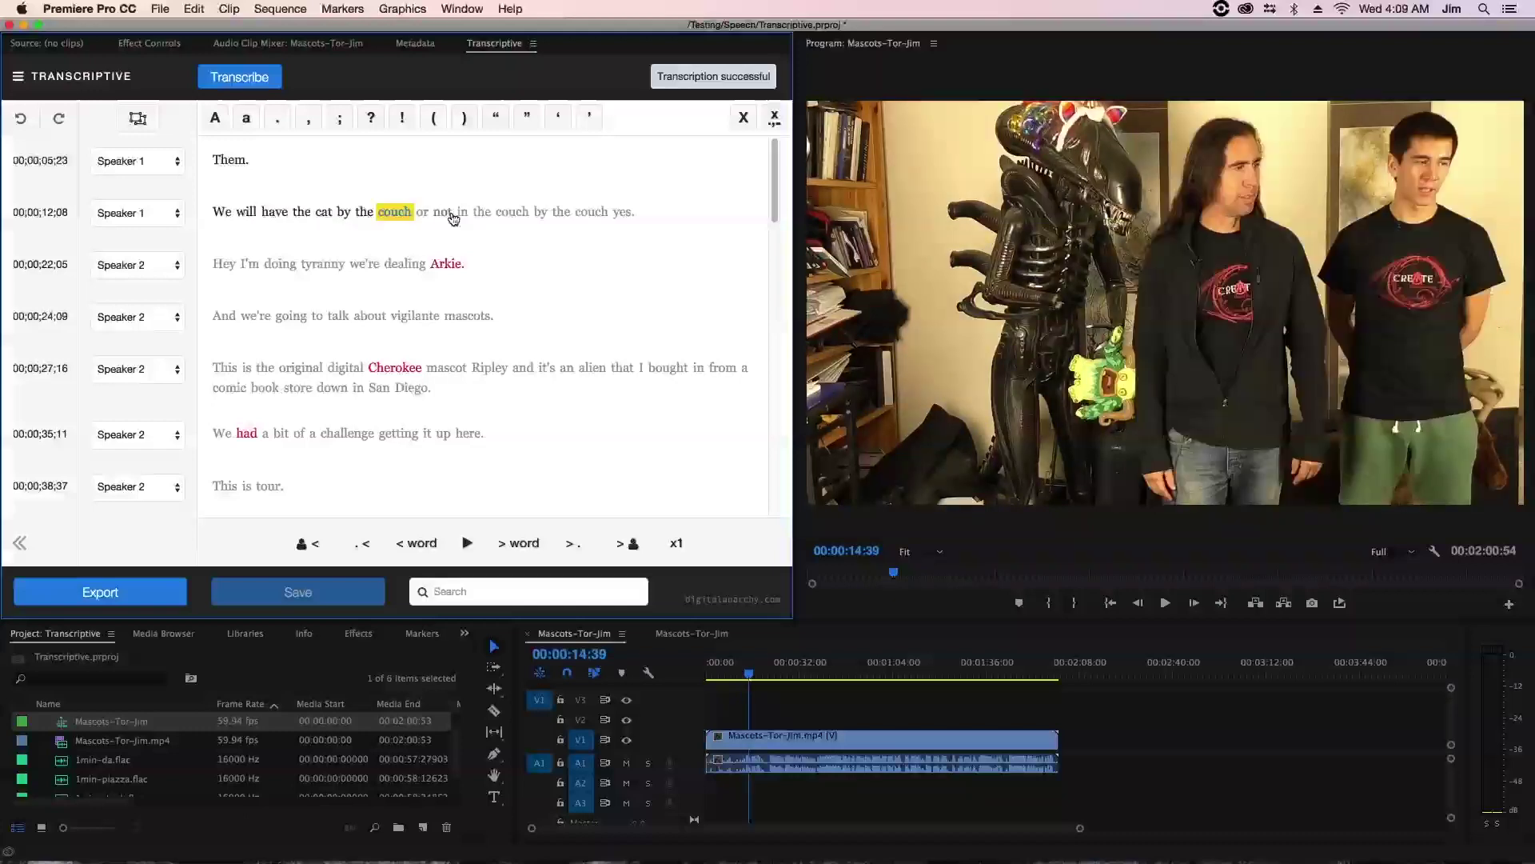
click(421, 321)
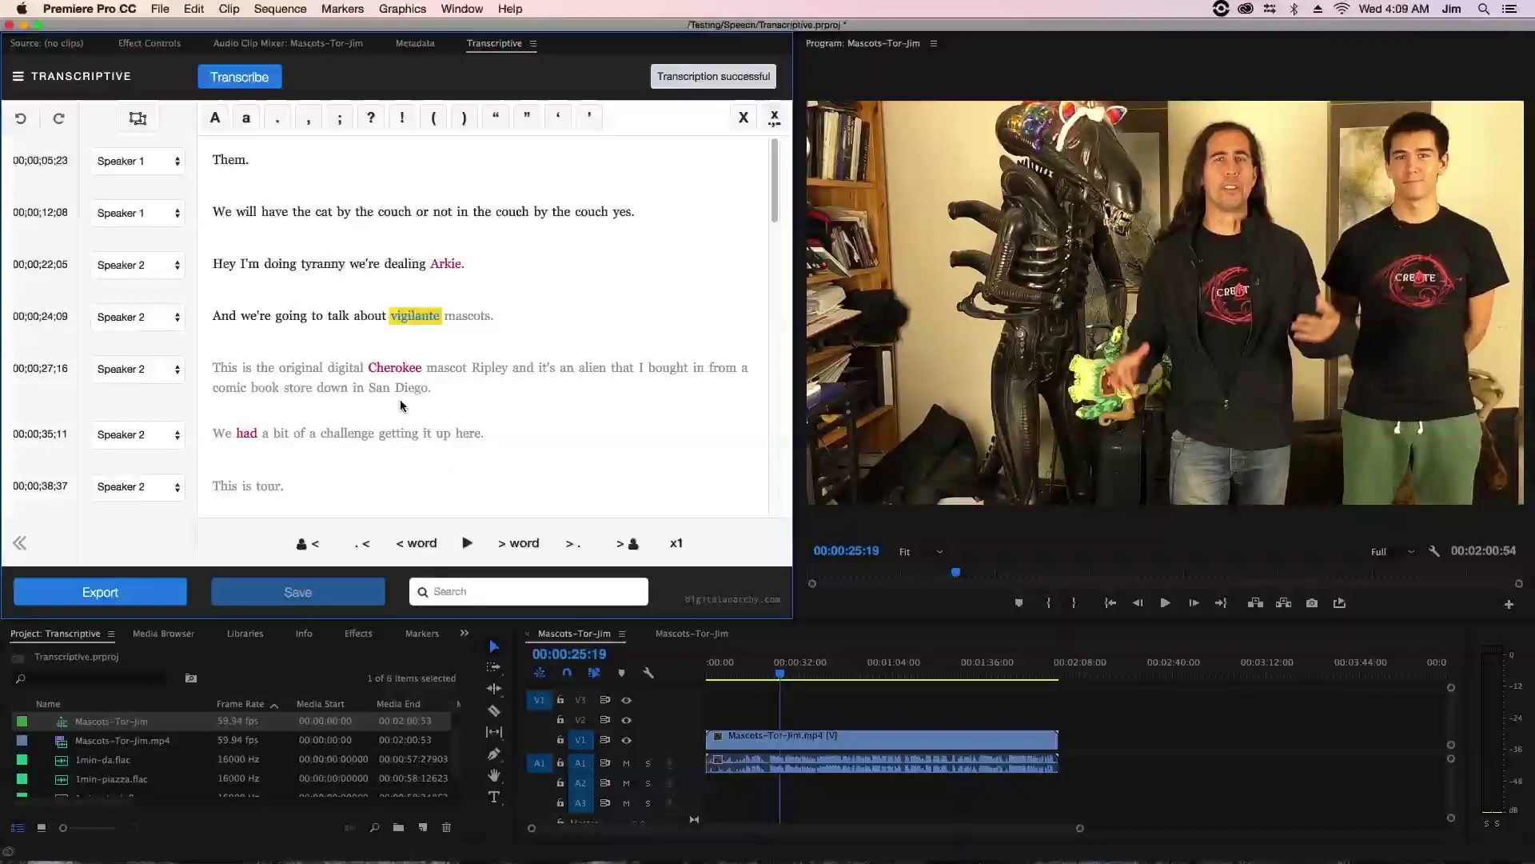
scroll(392, 319, down, 5)
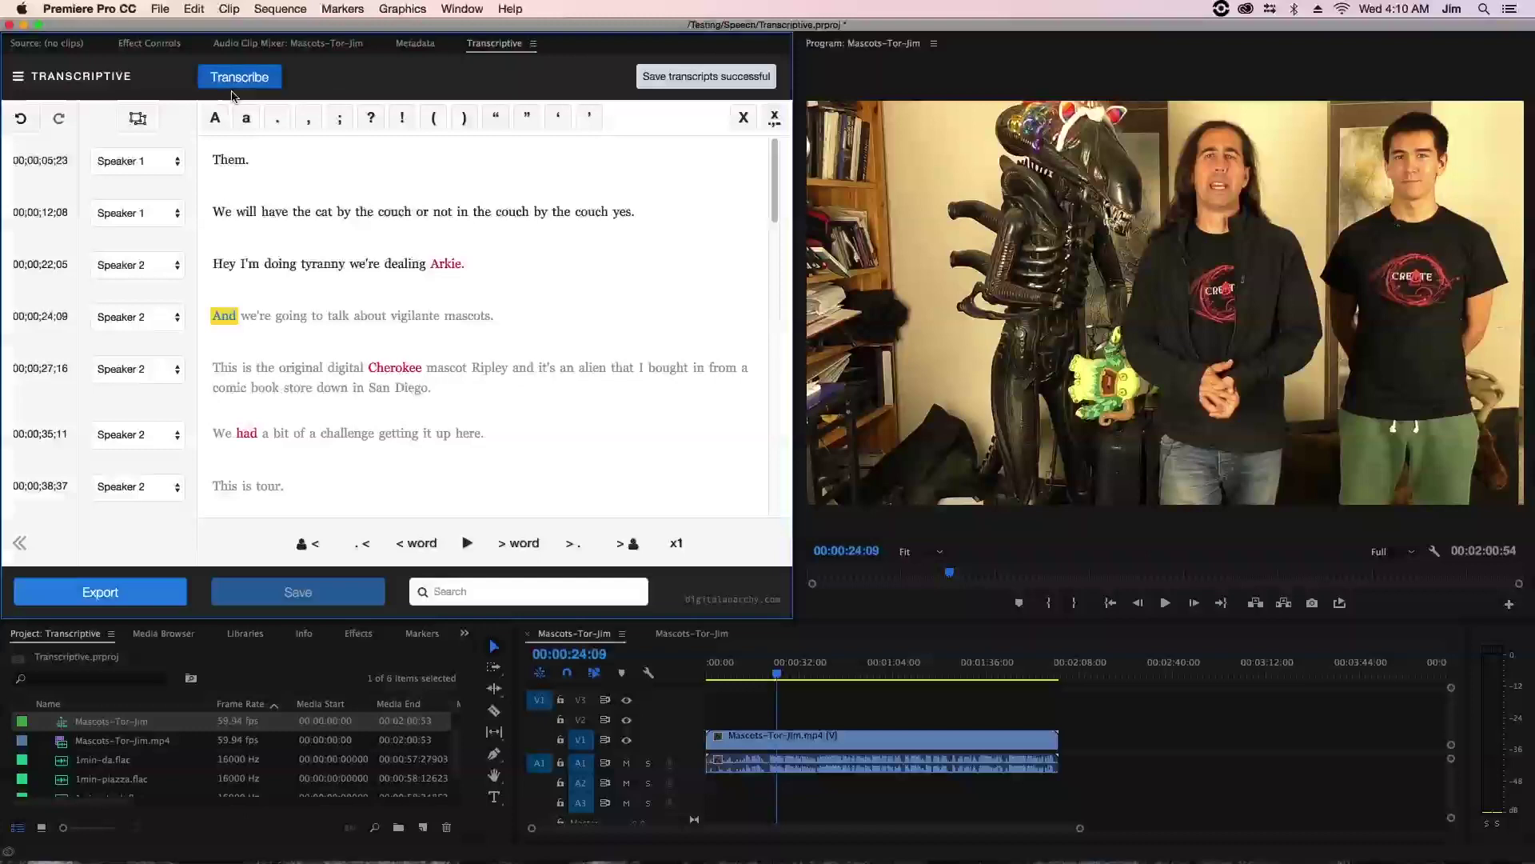
Check the sequence transcription settings again and close them without transcribing
click(258, 82)
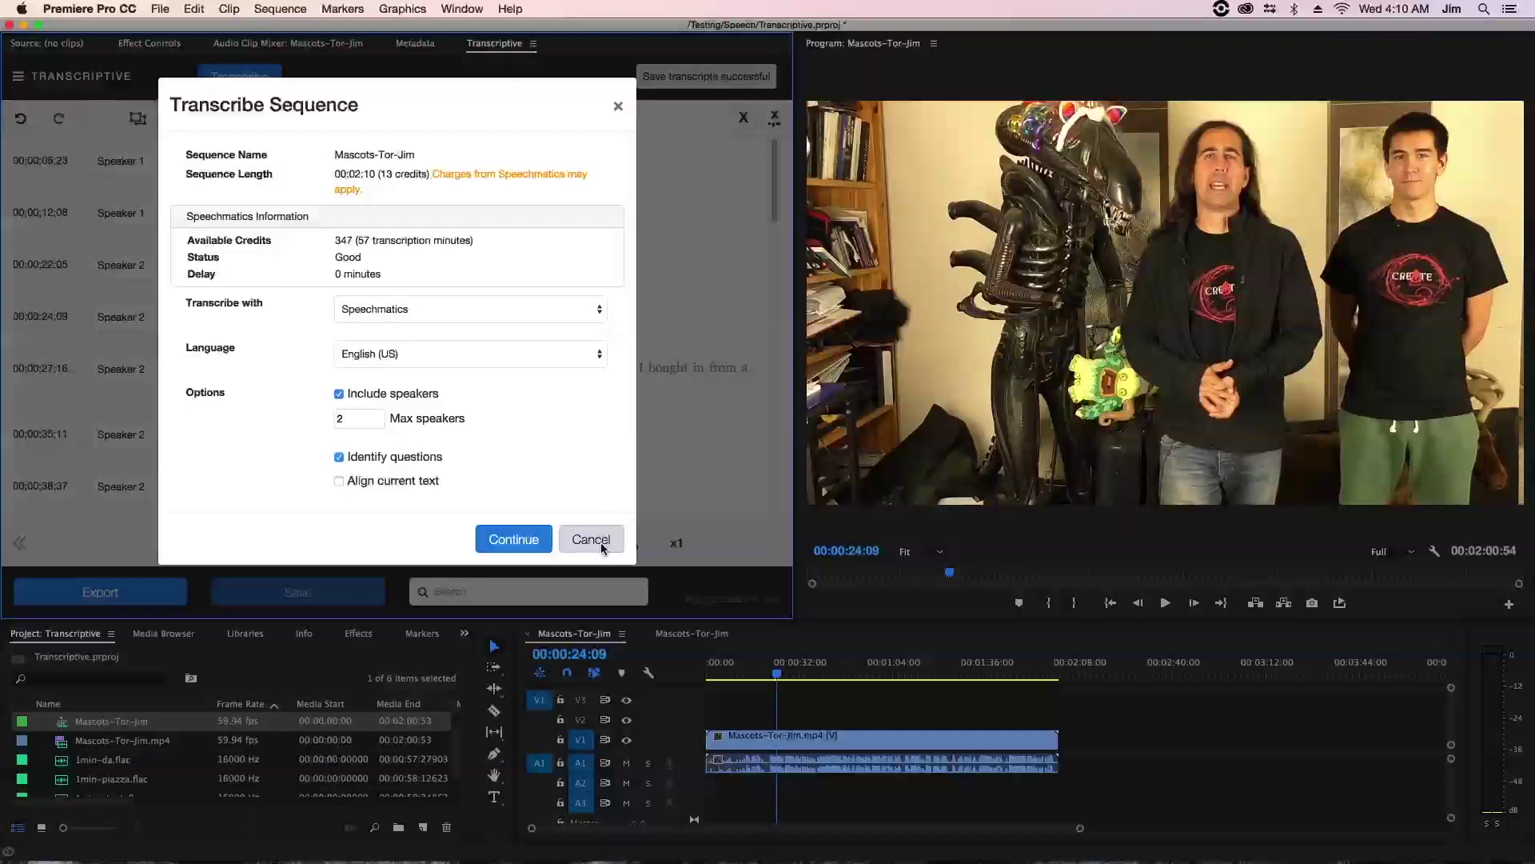
click(602, 542)
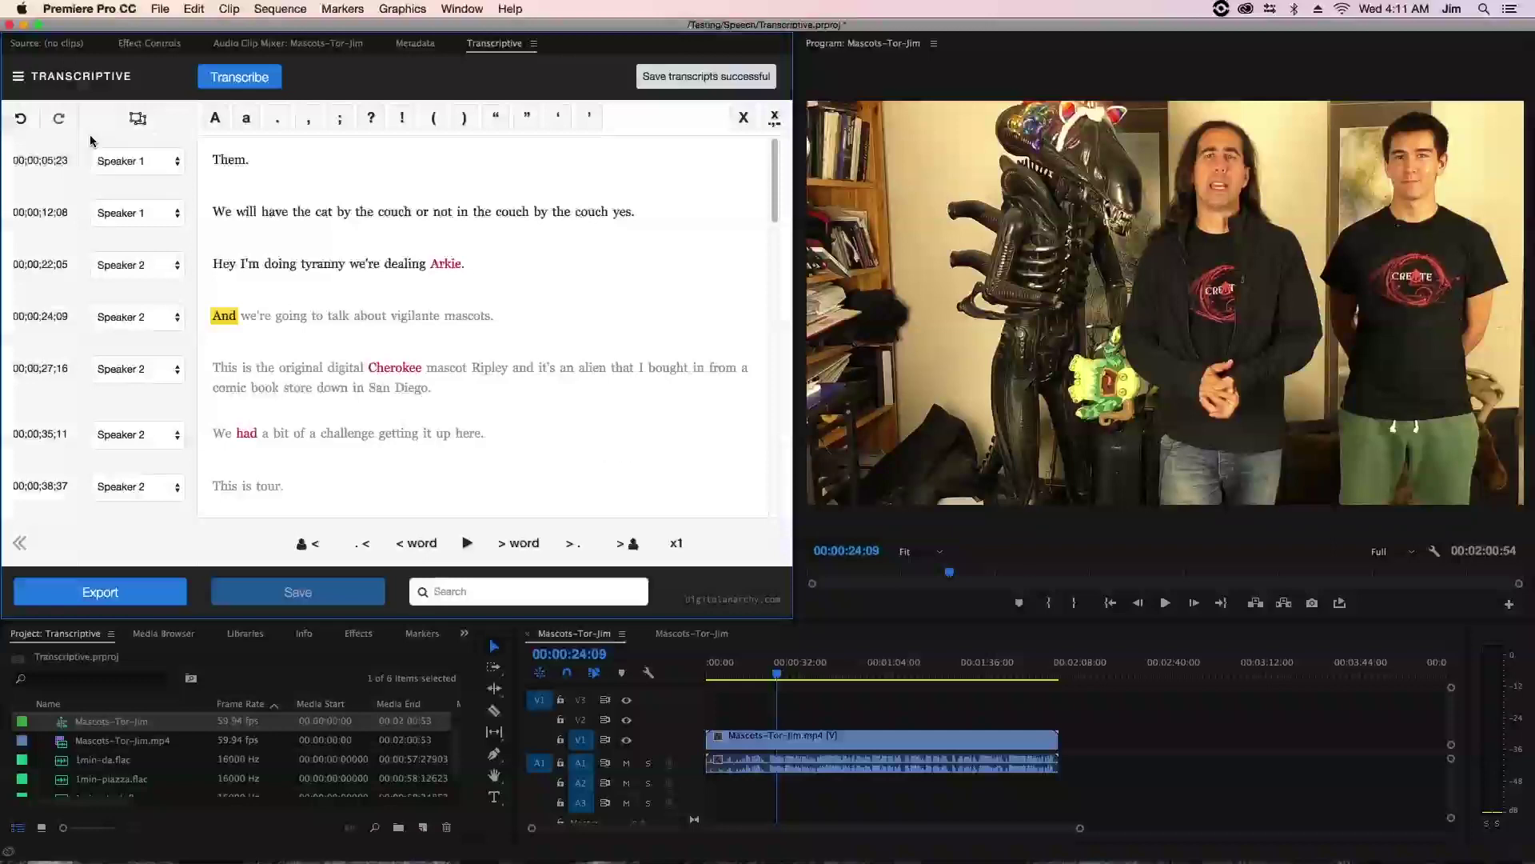
Load behr mall snort.wav and behr mall Qs.wav from the Batch tests - DIRTY folder for batch file transcription
click(19, 78)
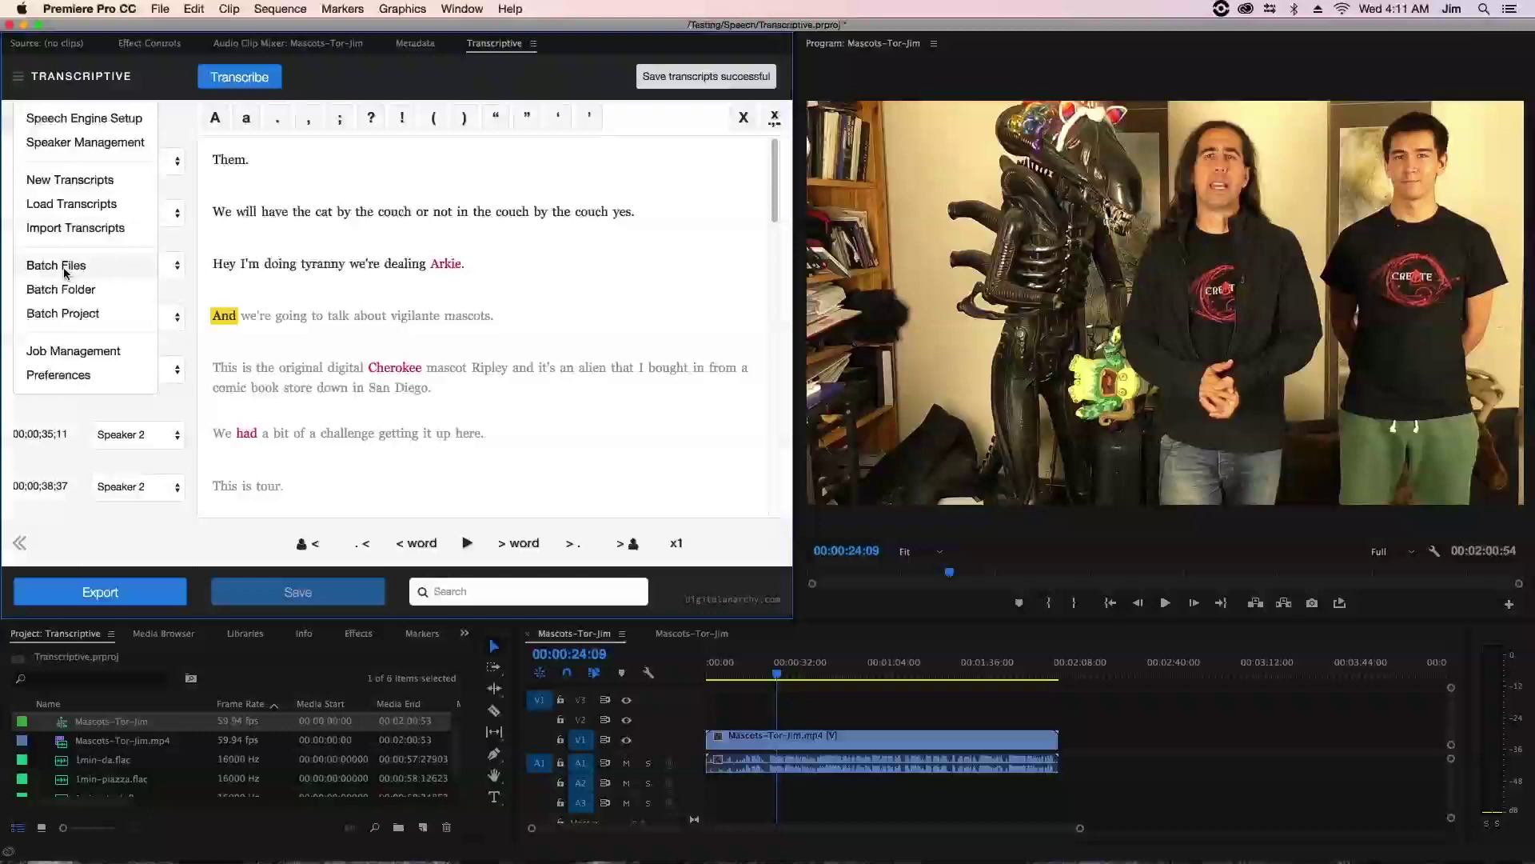
click(112, 267)
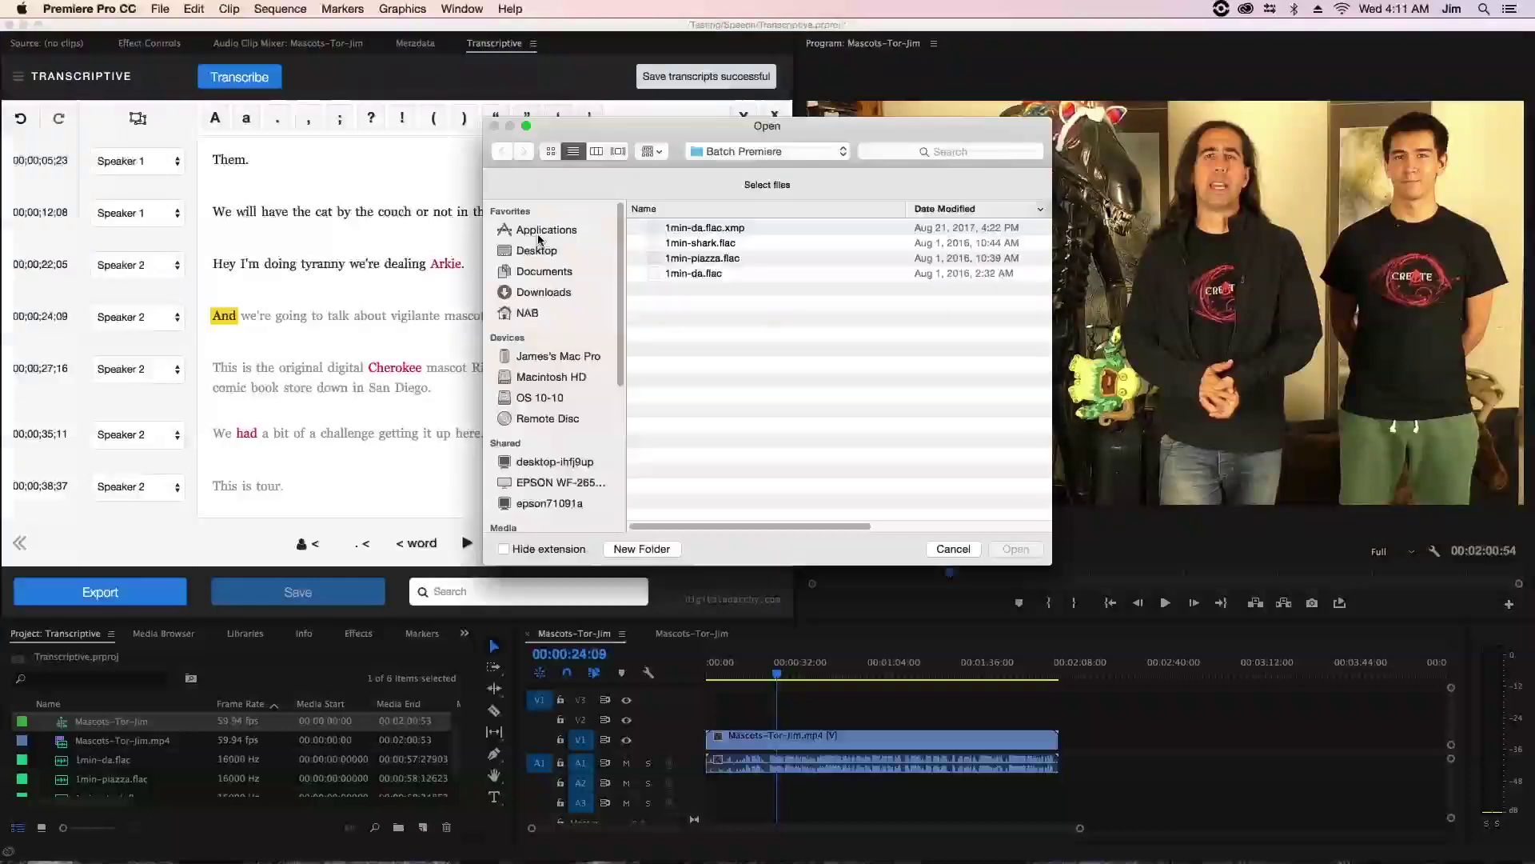
click(775, 157)
click(782, 171)
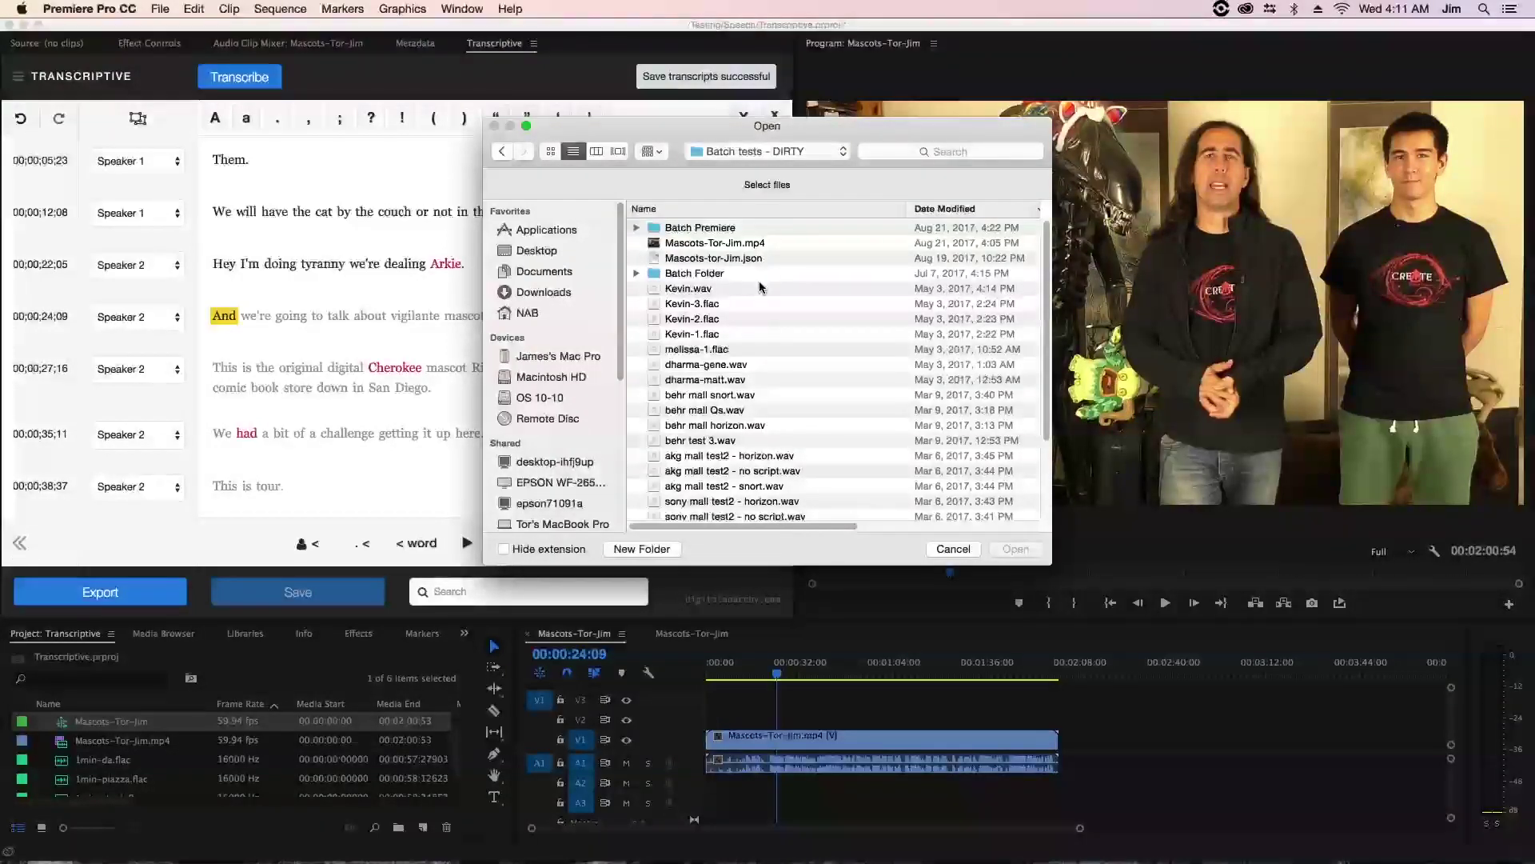
scroll(761, 288, down, 1)
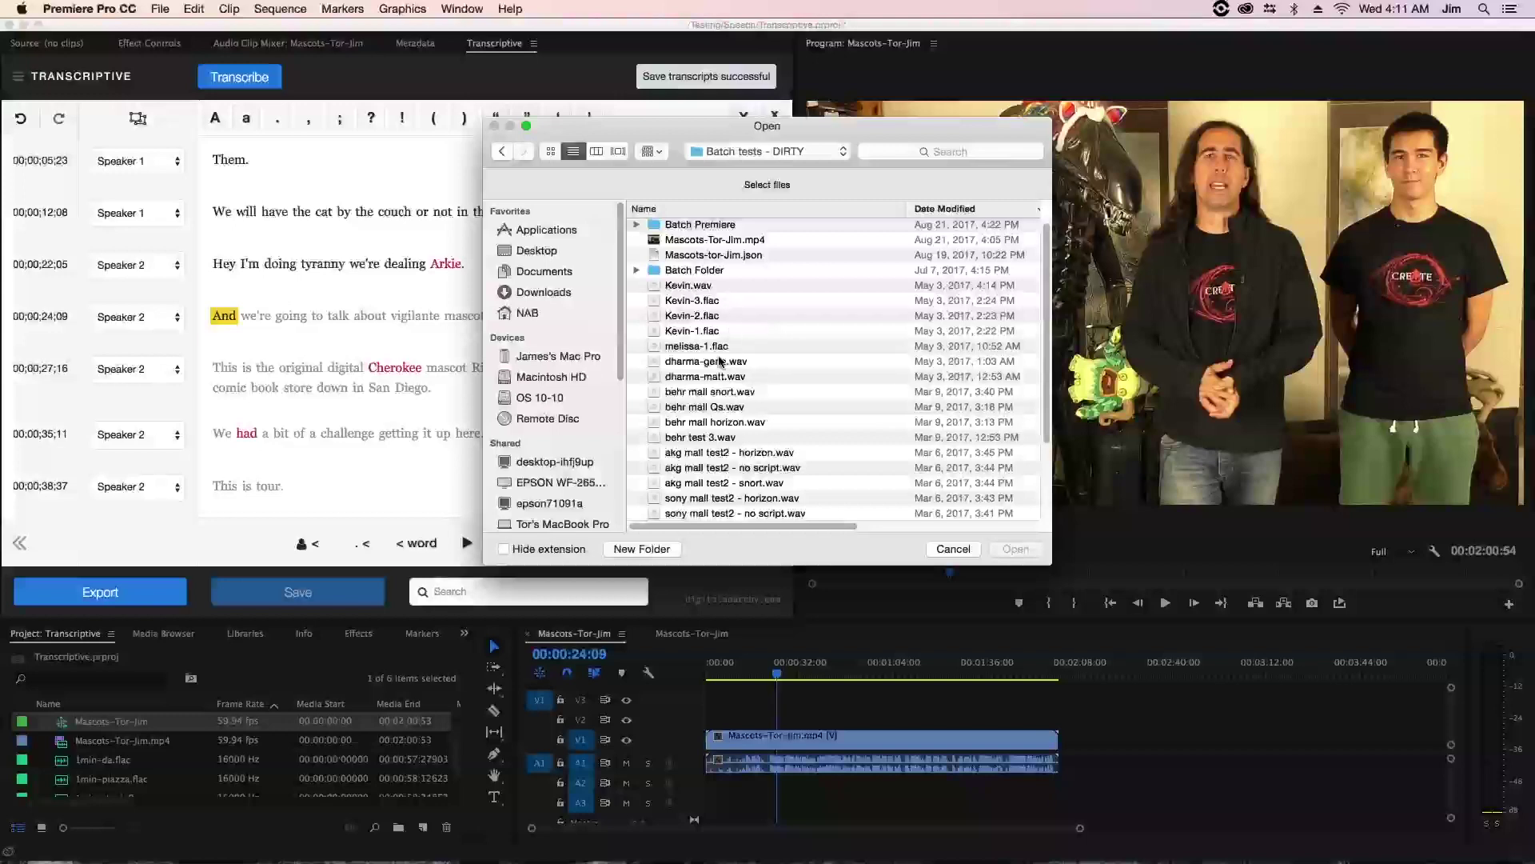
click(734, 394)
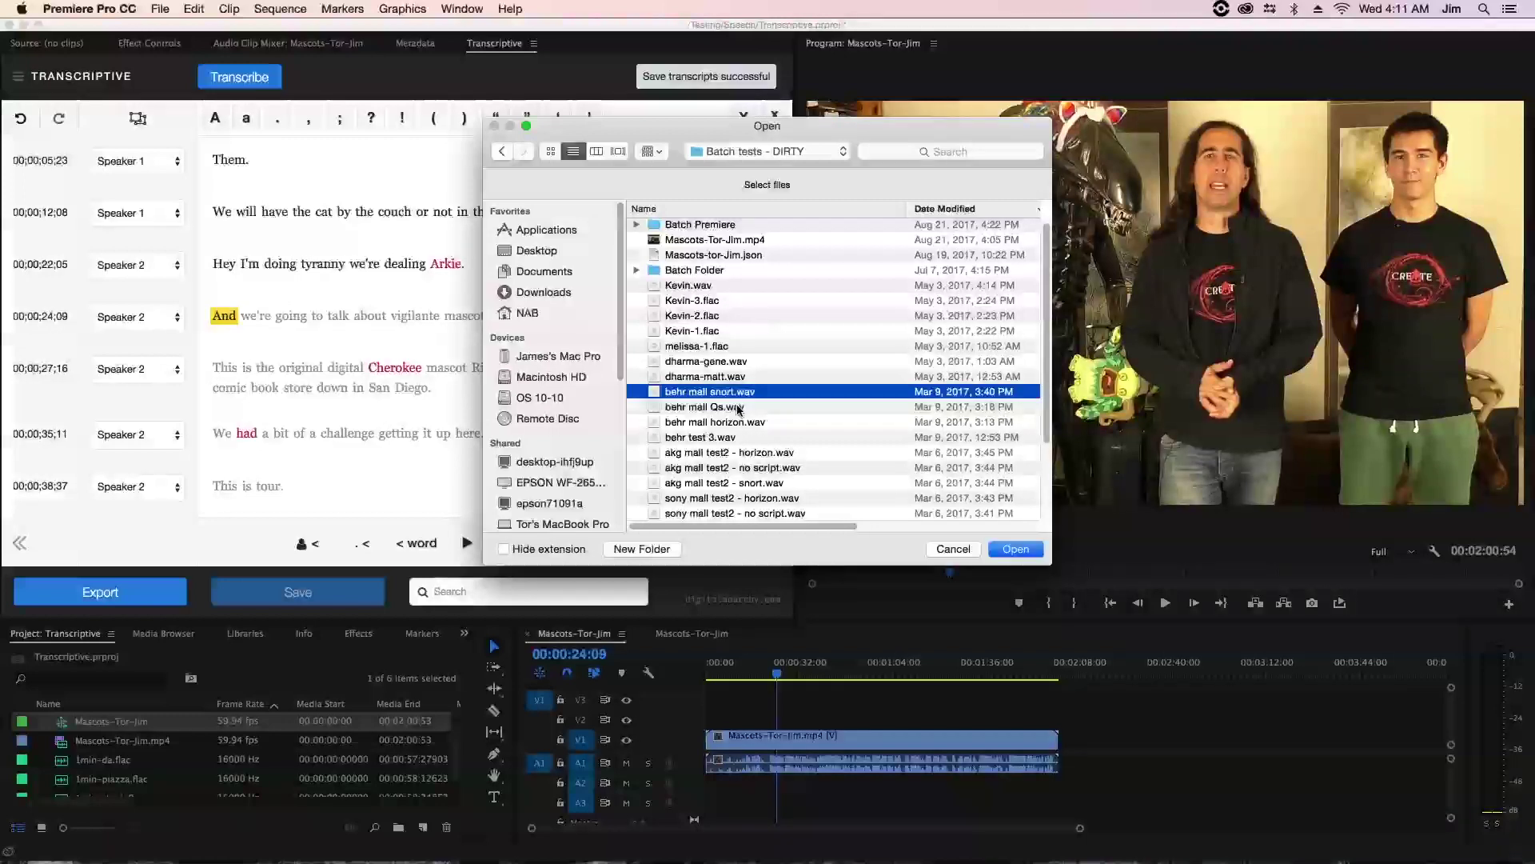
shift+click(737, 407)
click(1026, 548)
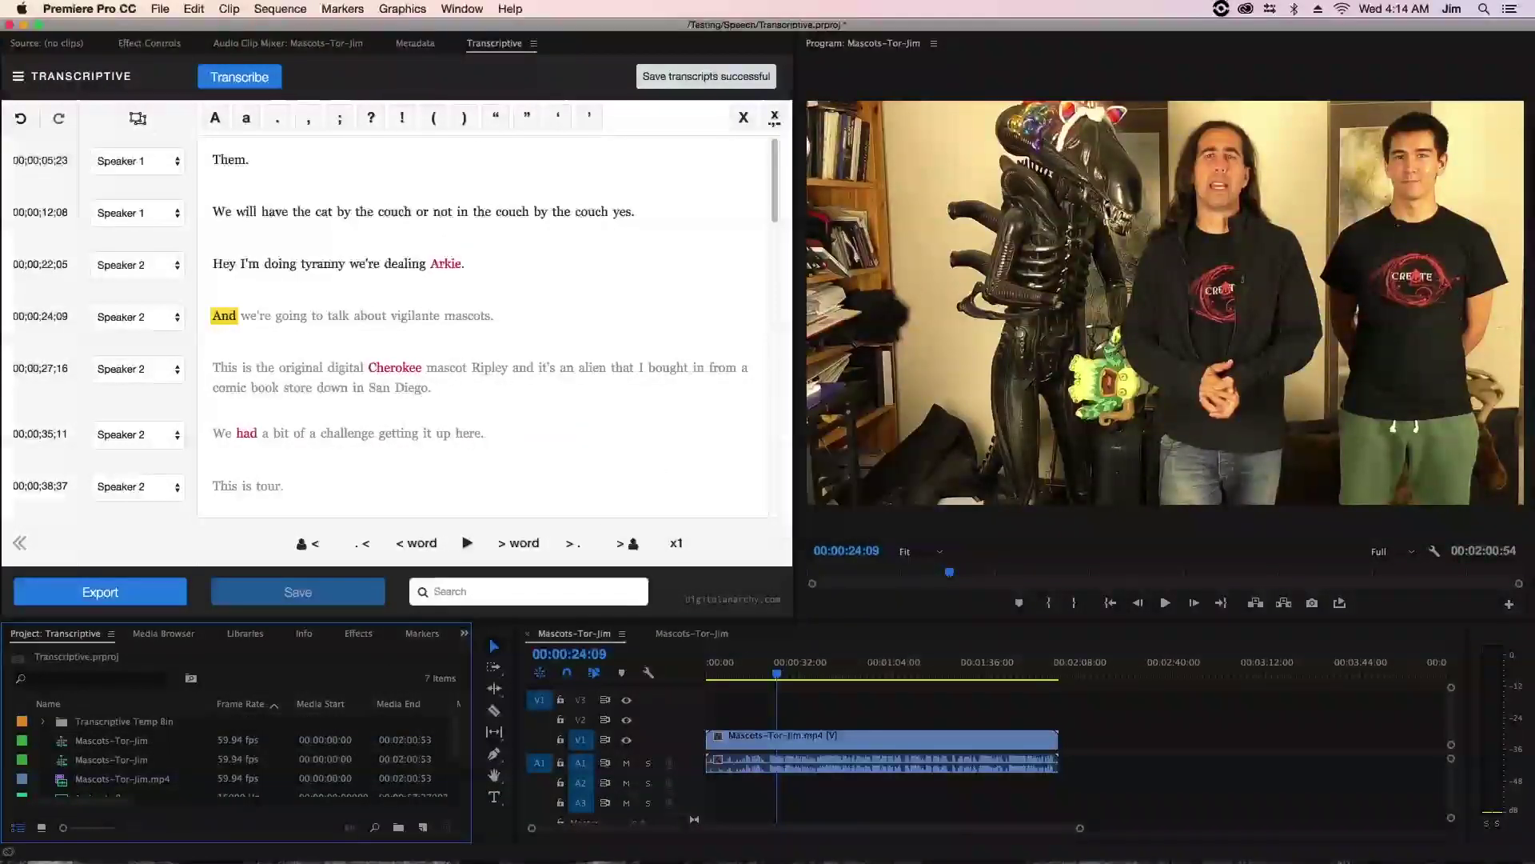
Switch to Adobe Media Encoder to check its encoding queue and return to Premiere Pro
key(super+Tab)
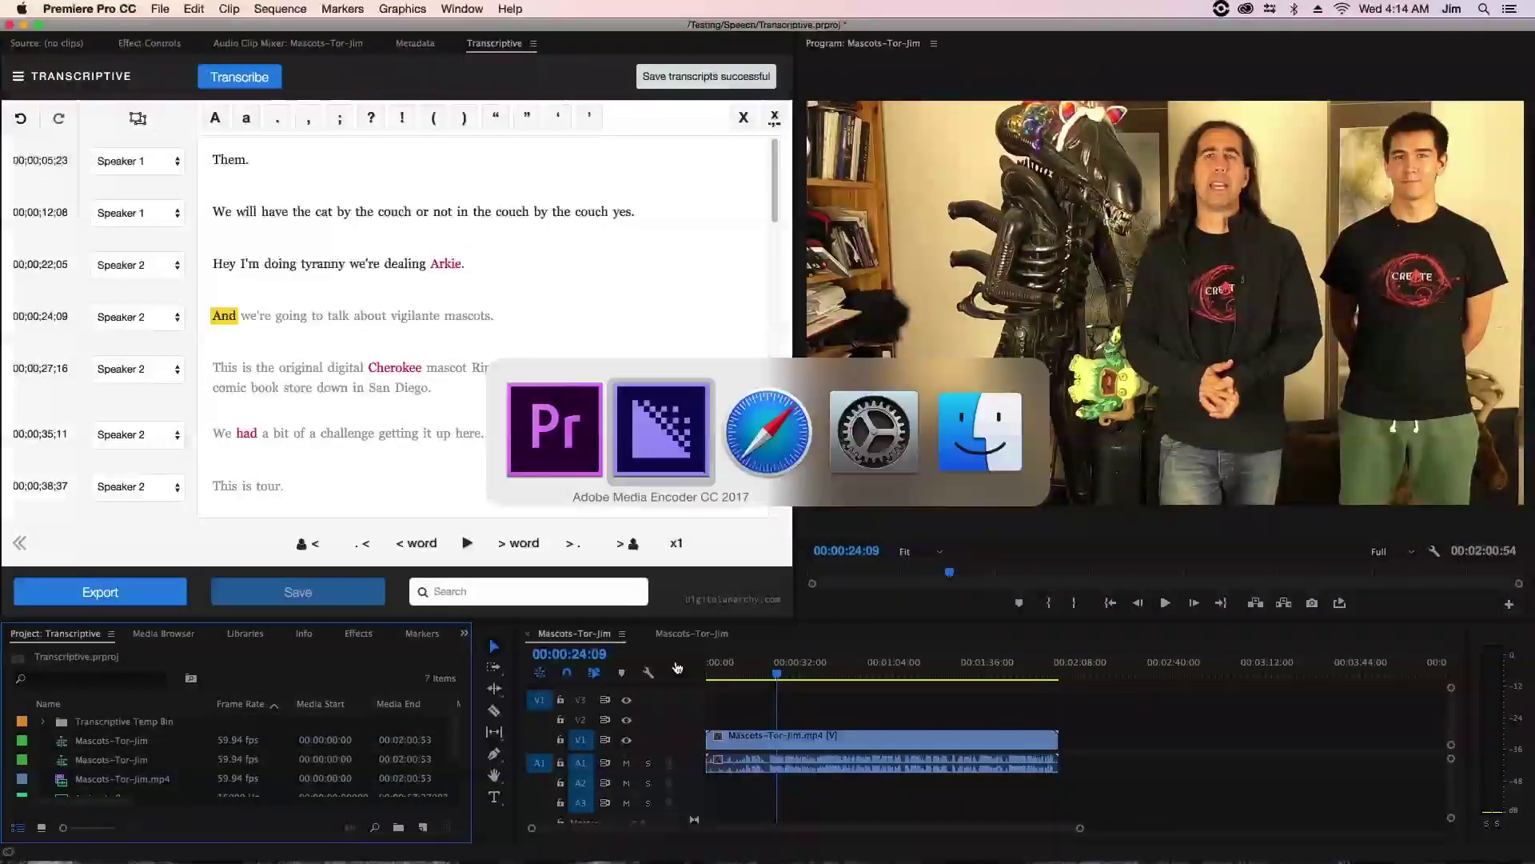
click(678, 431)
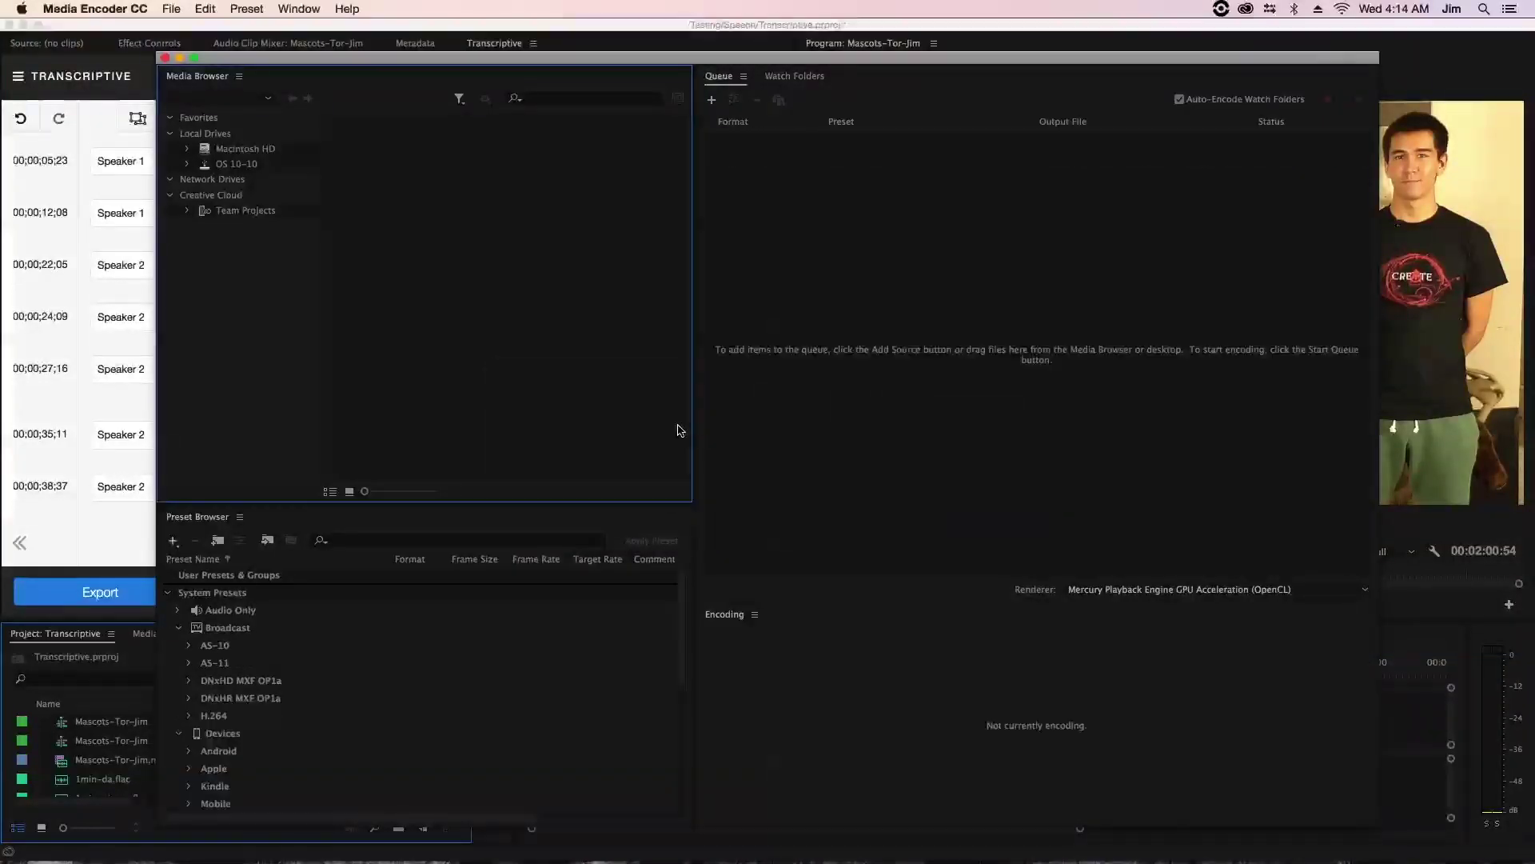
key(super+Tab)
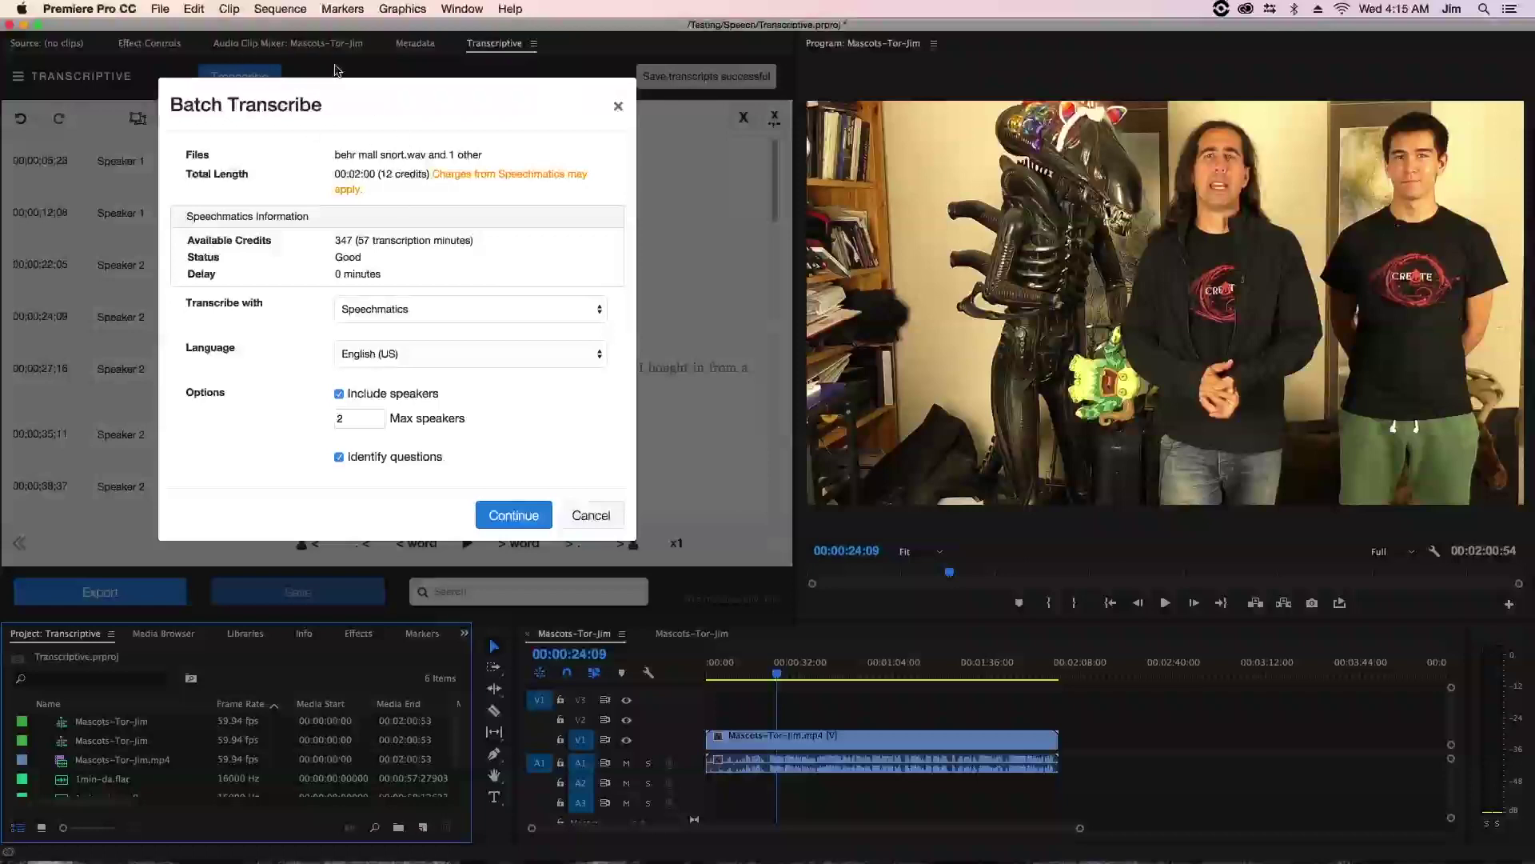
Start the batch transcription of both WAV files with Watson in English (US), with up to 2 speakers and question identification
click(470, 313)
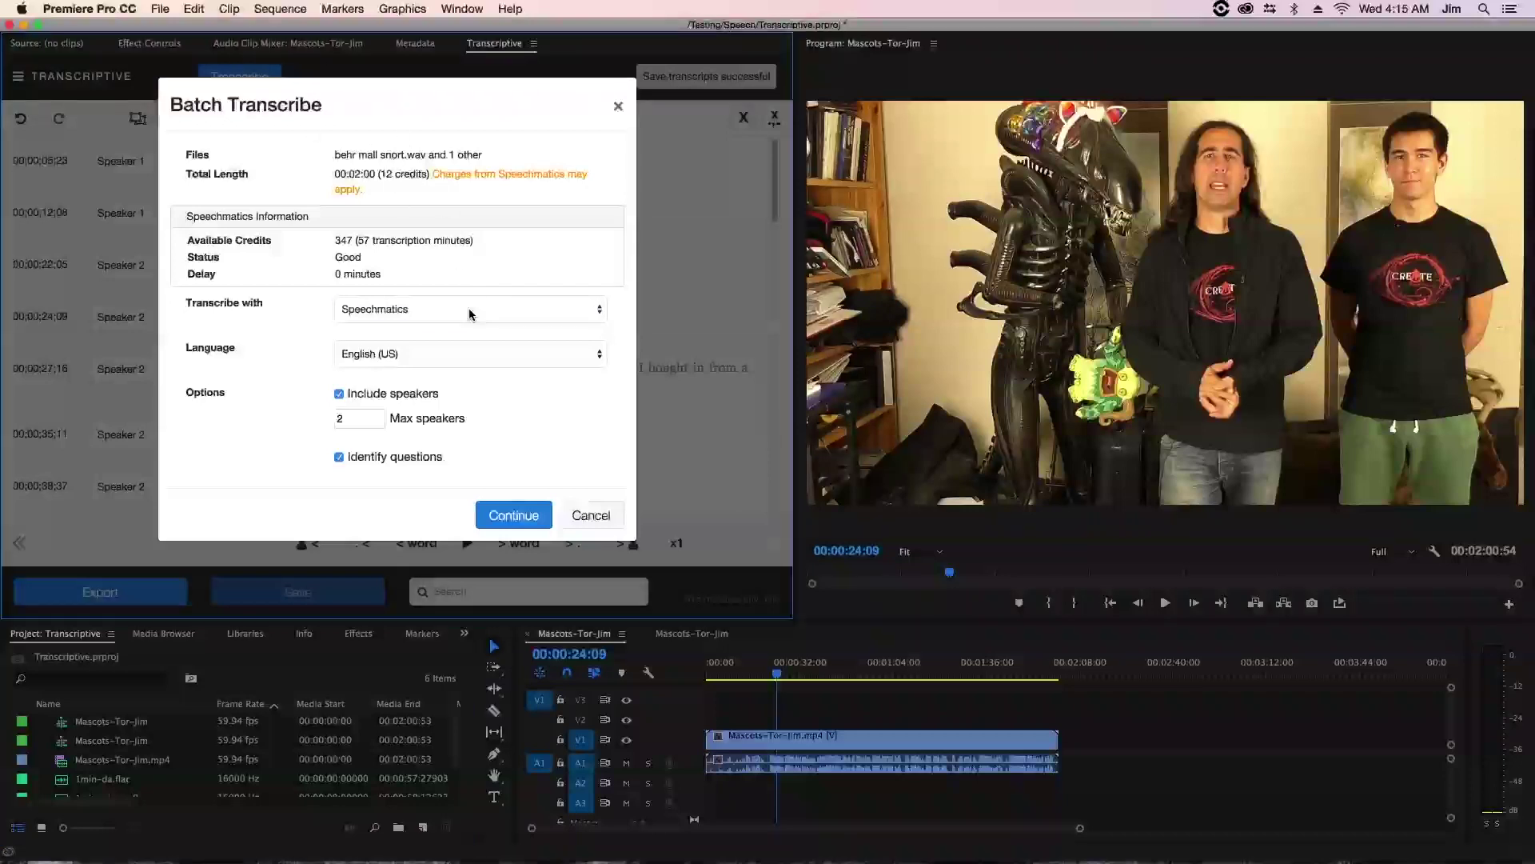
click(462, 317)
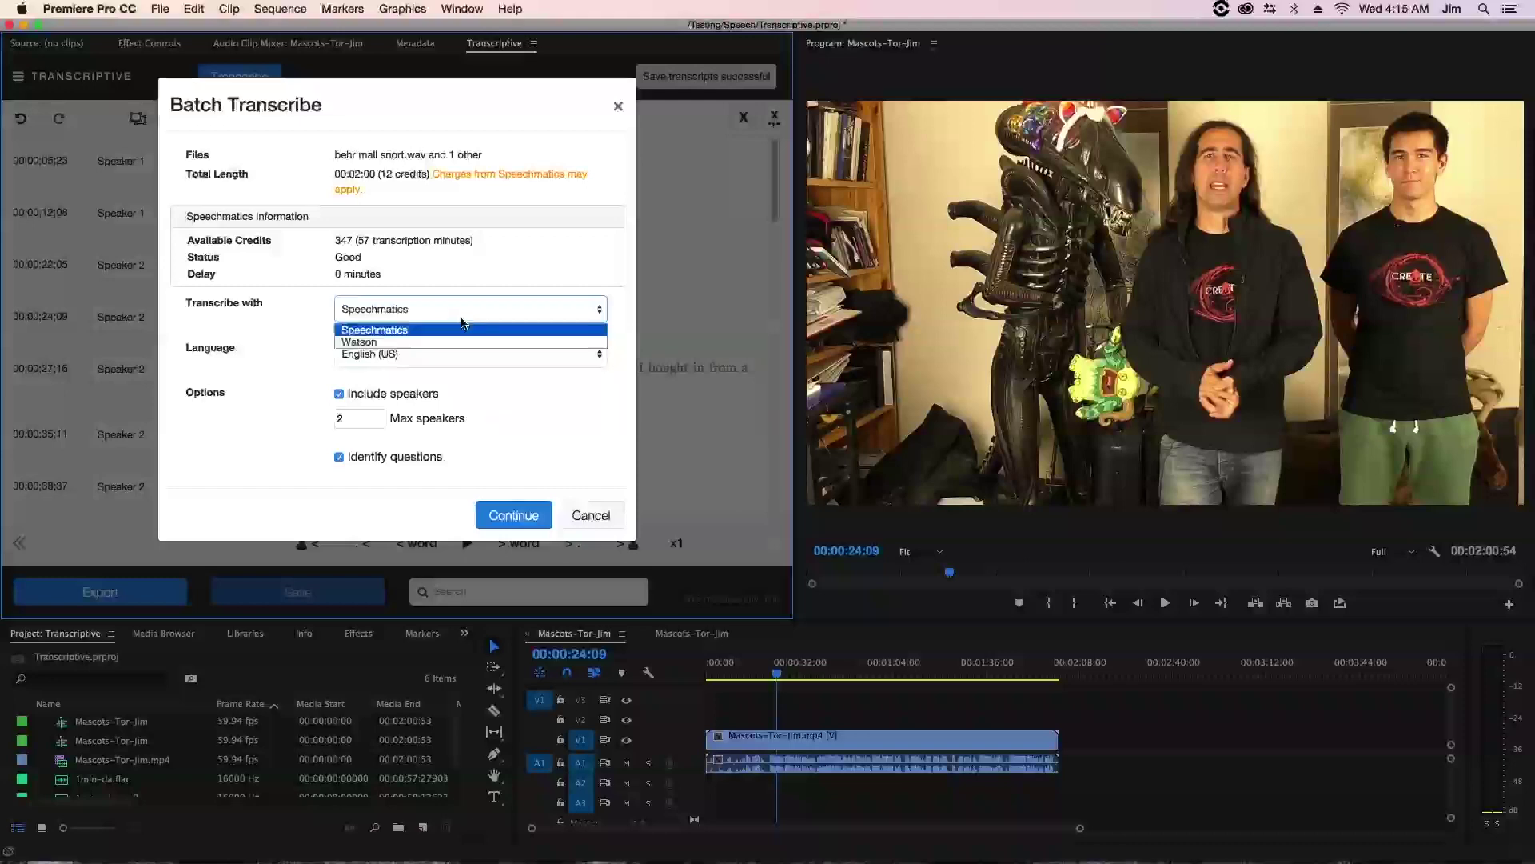
click(515, 343)
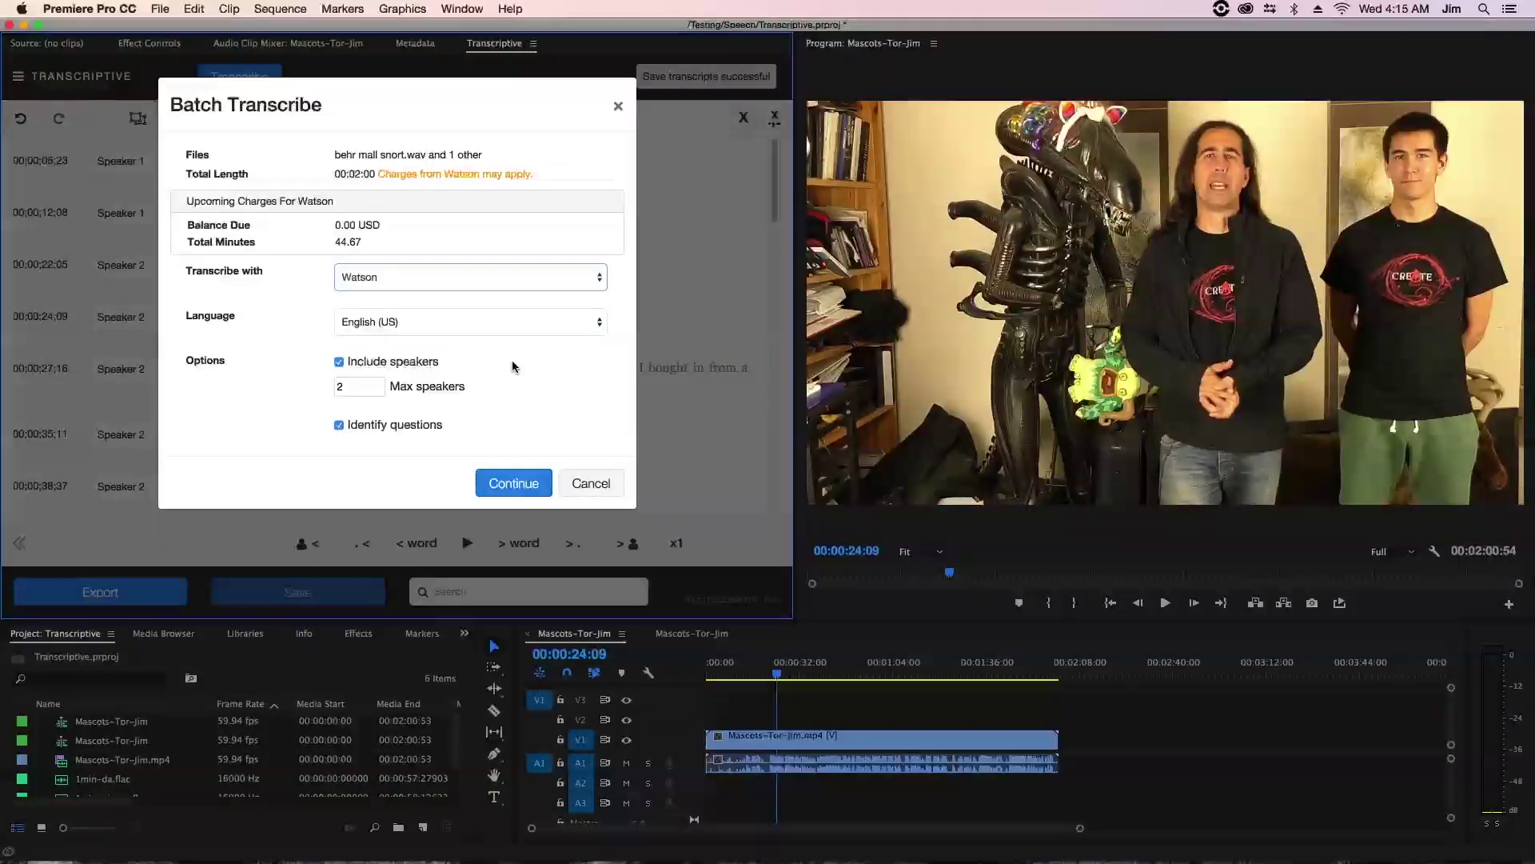
click(512, 484)
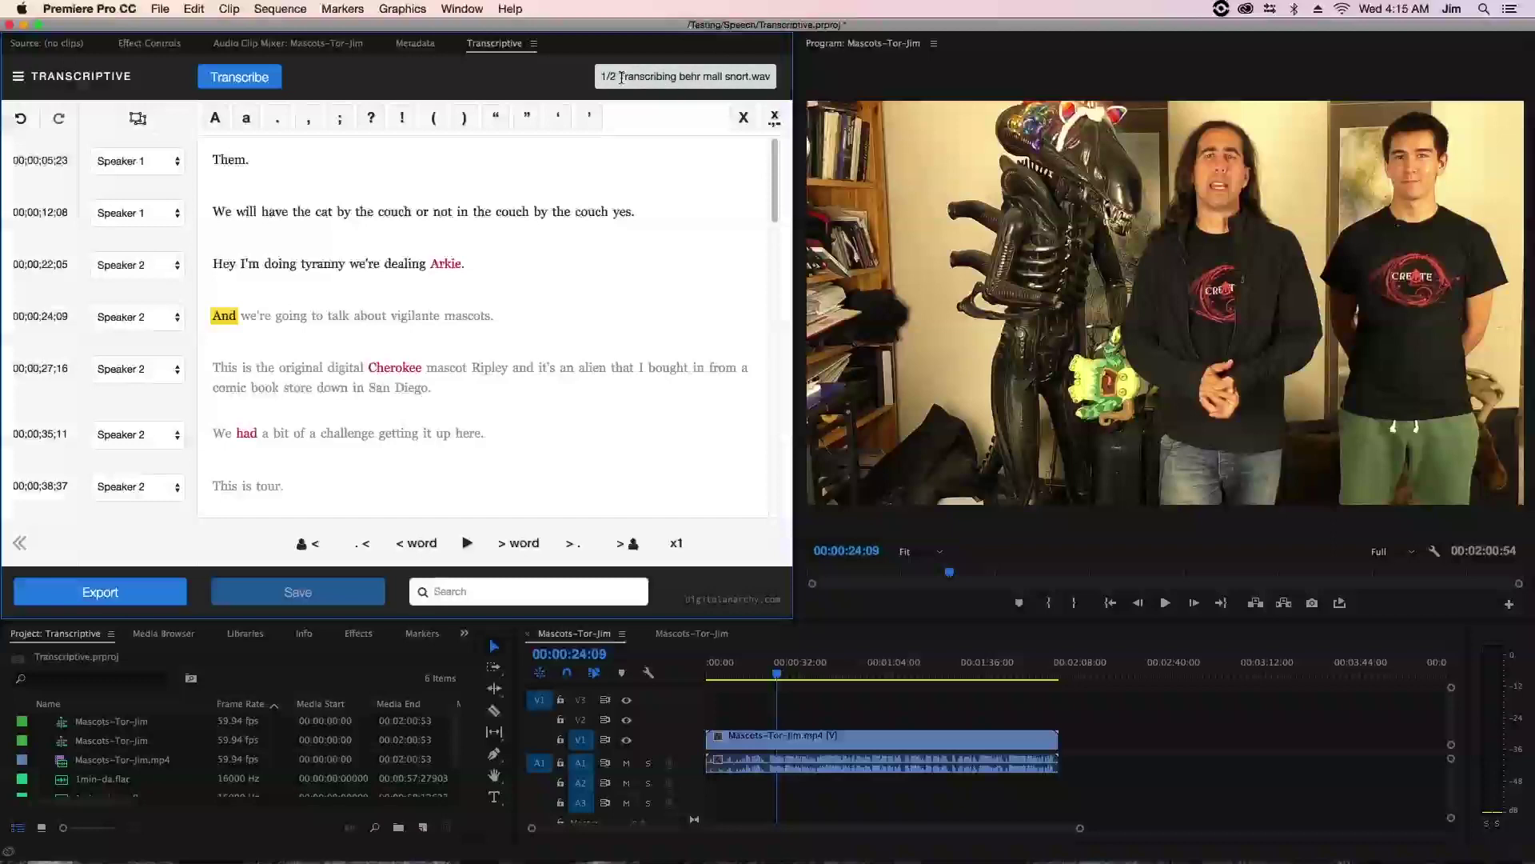
double_click(753, 80)
click(756, 80)
click(17, 77)
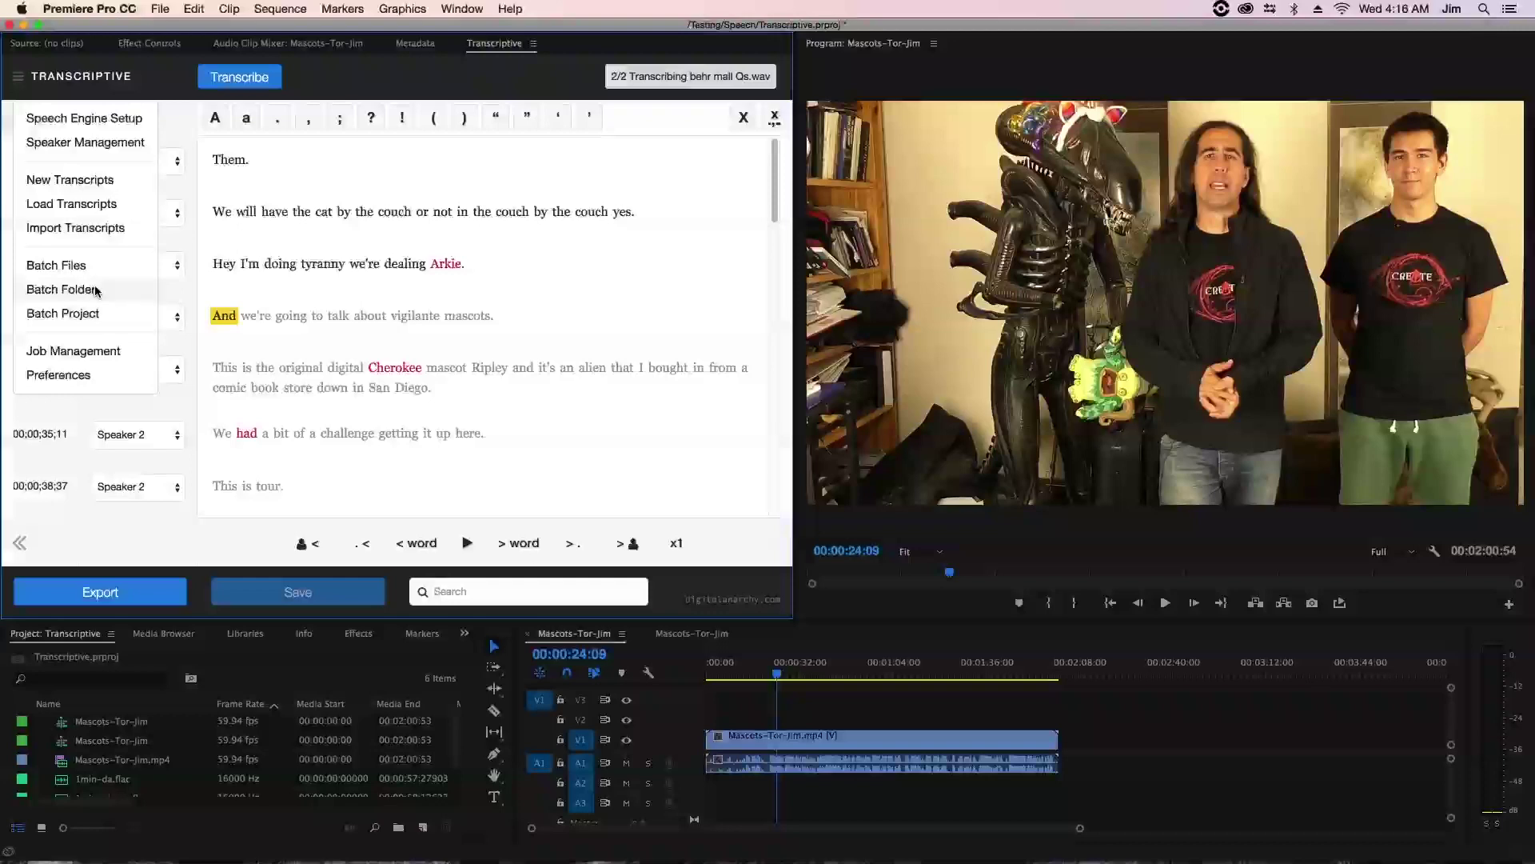
click(392, 79)
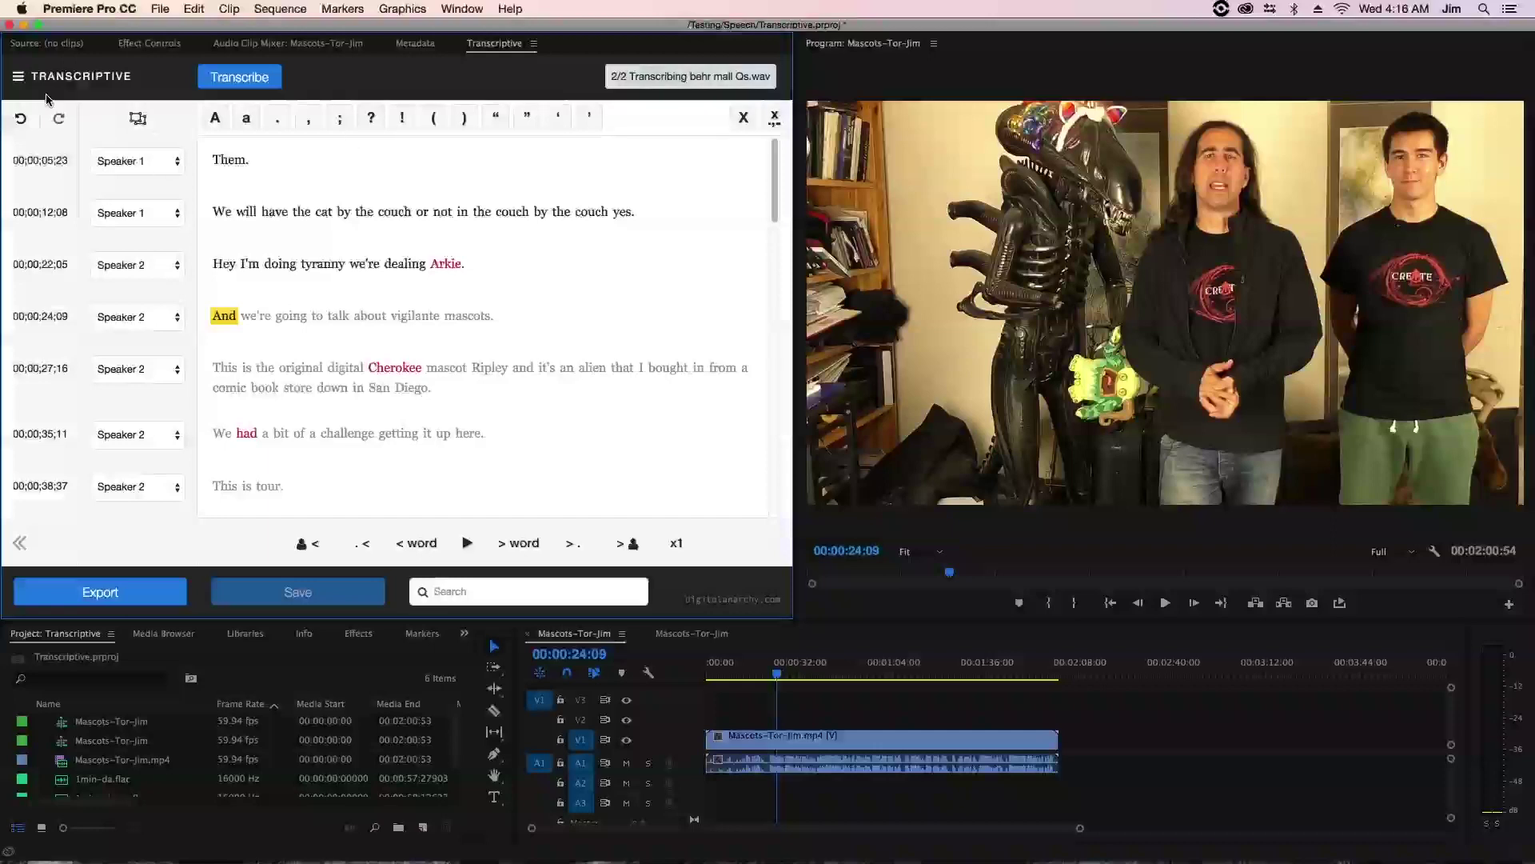
click(19, 79)
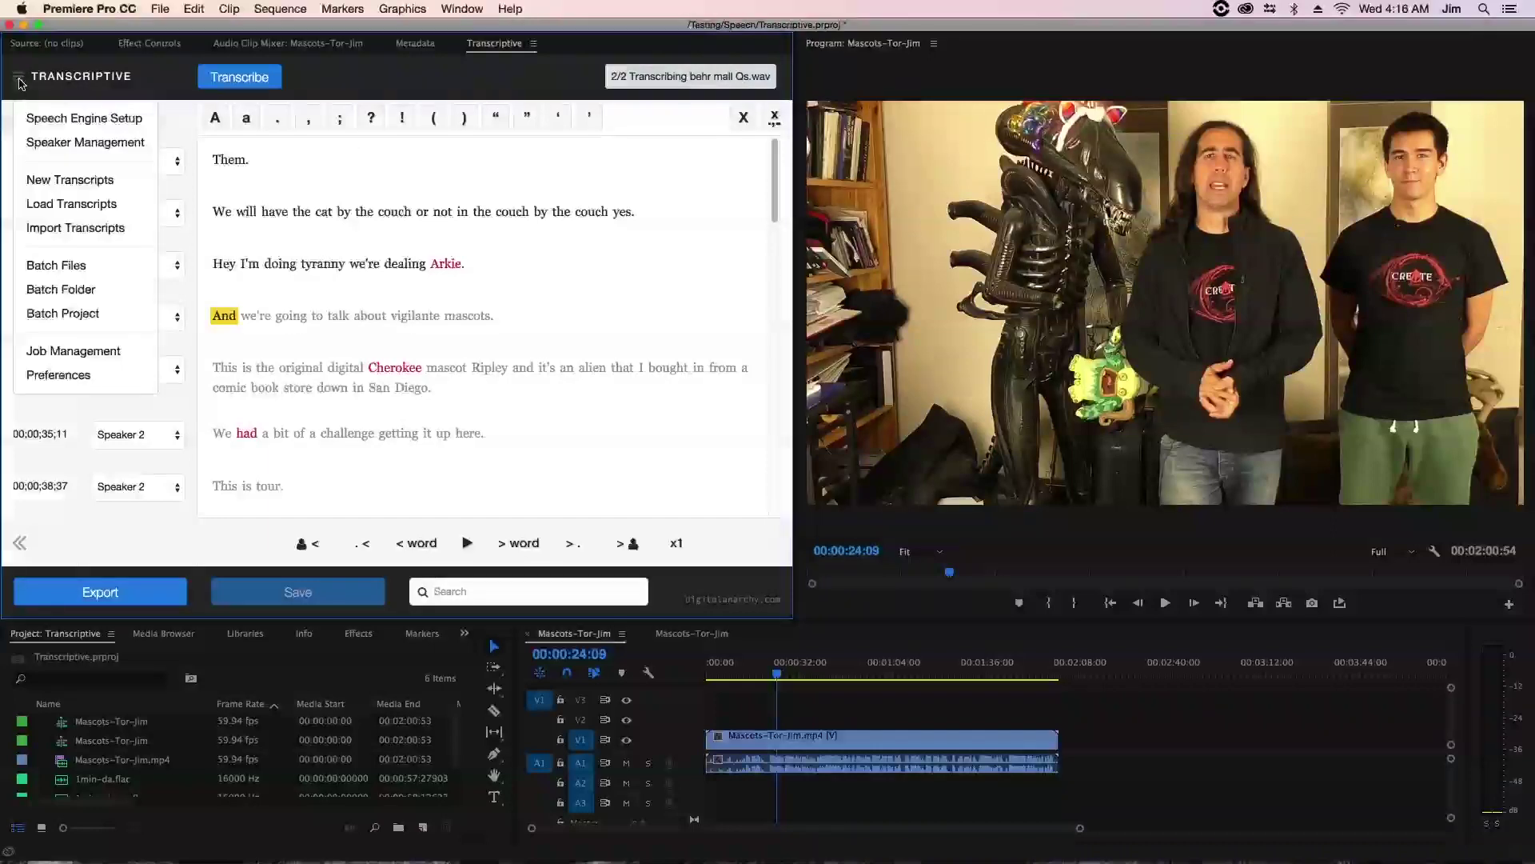
click(122, 313)
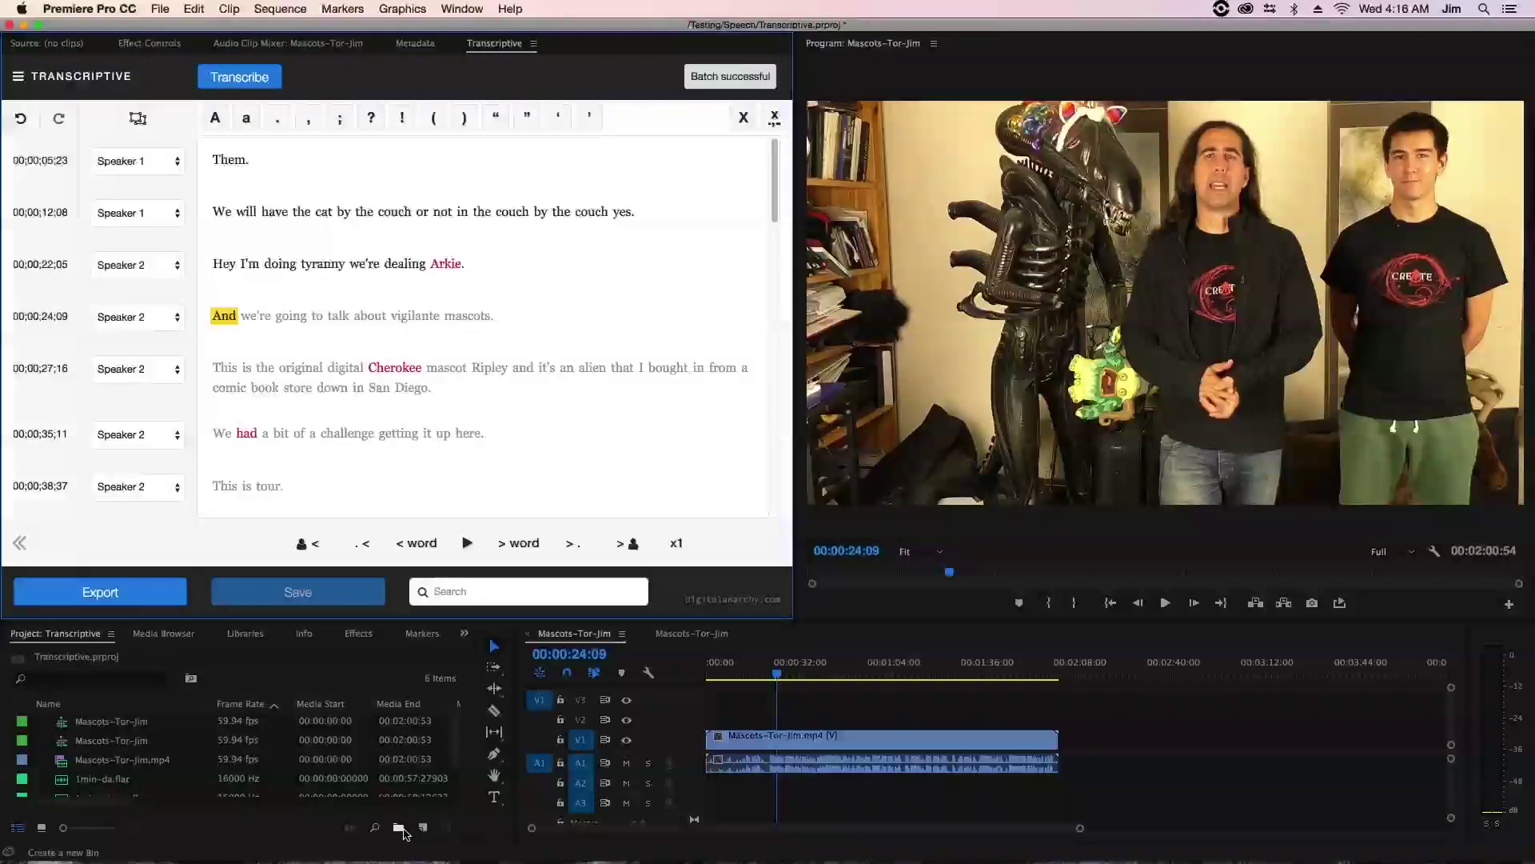
Create a new project bin named Transcriptive
click(396, 828)
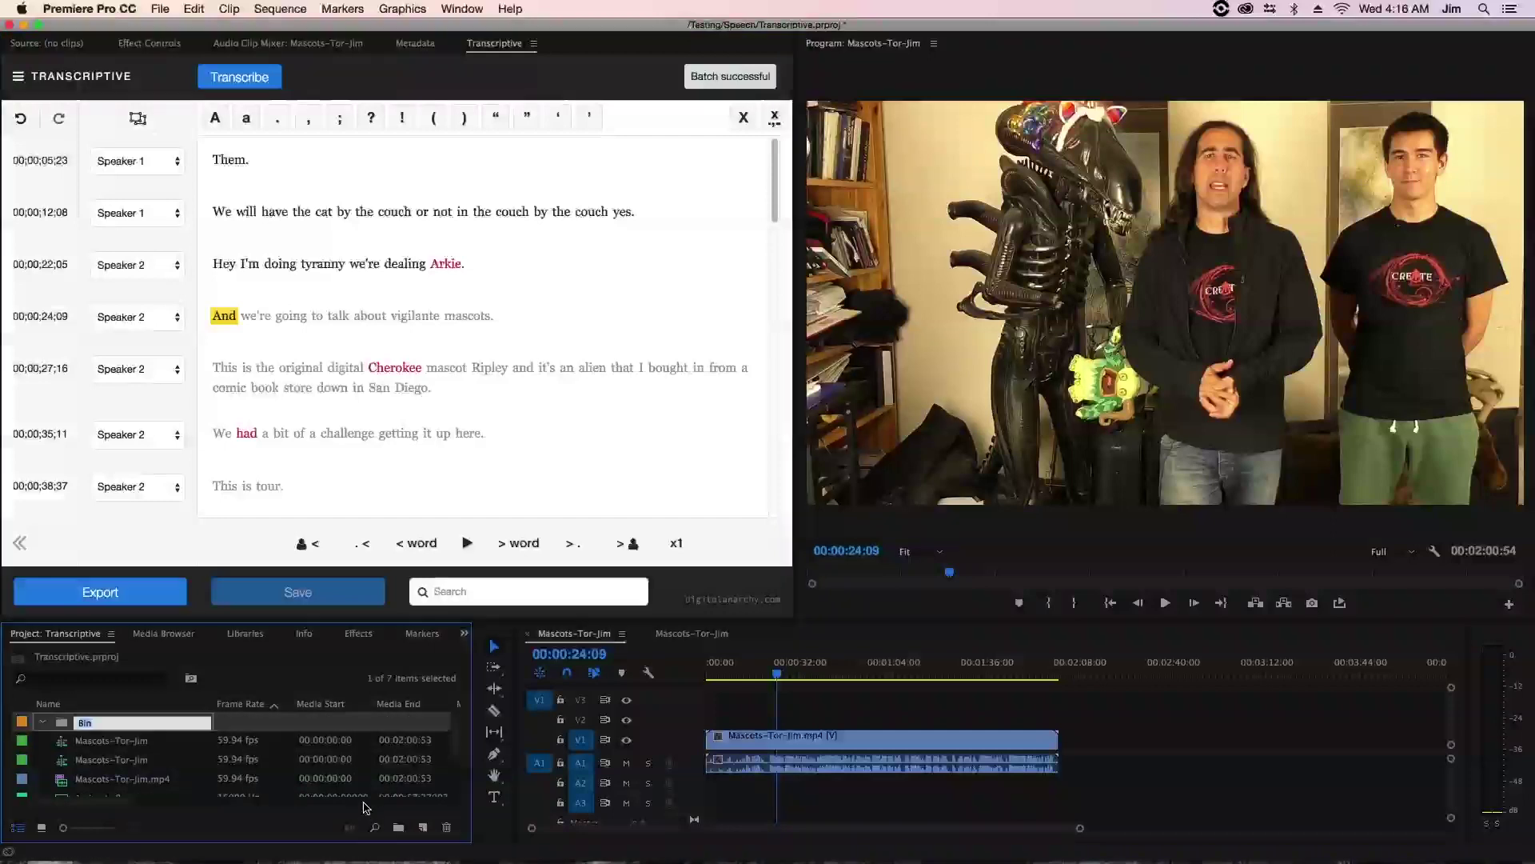
text(Tr)
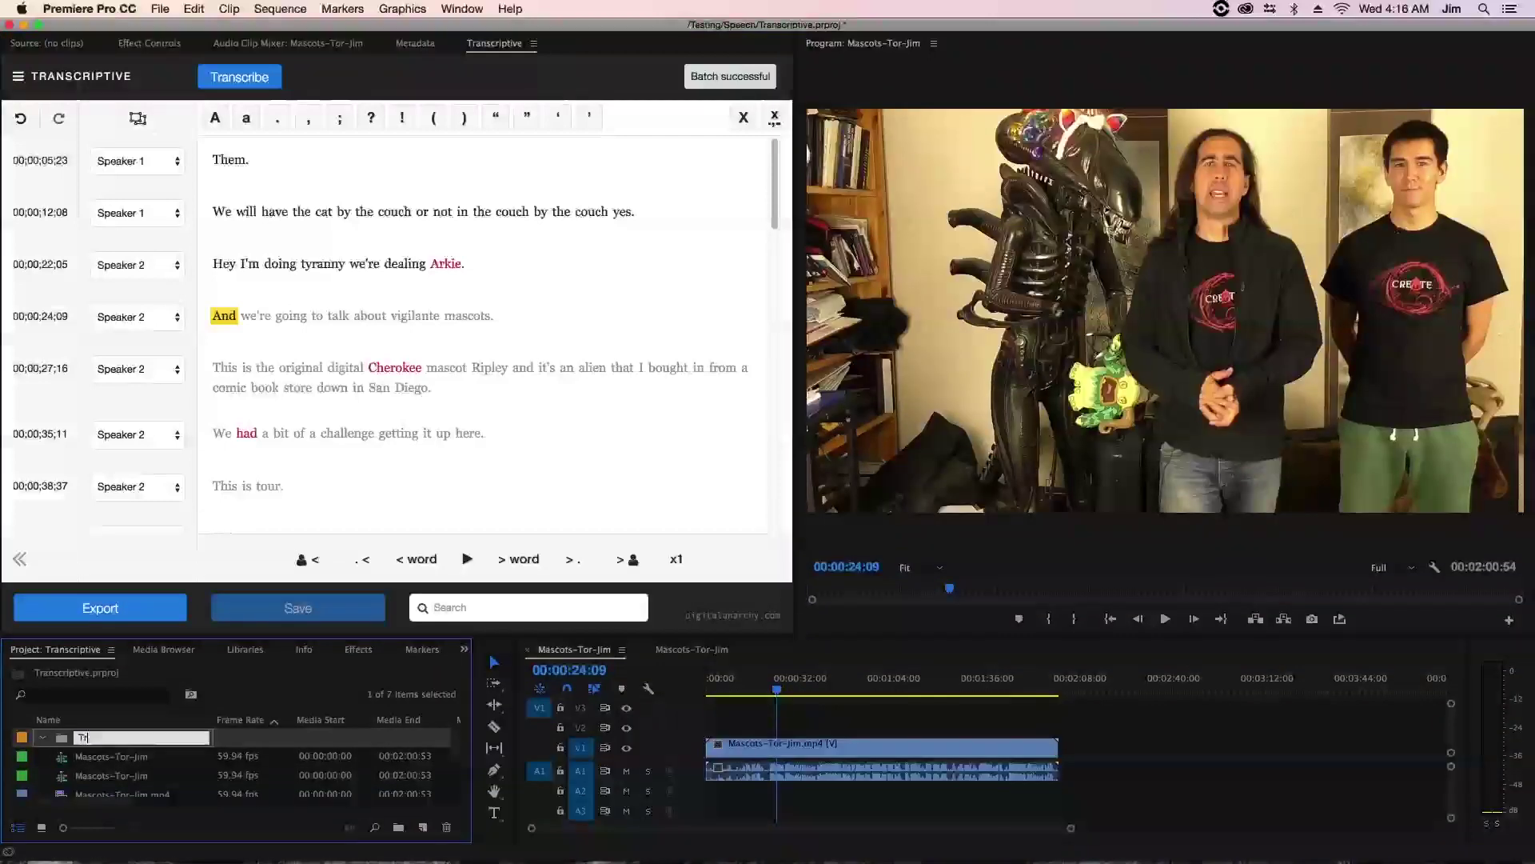
text(anscriptive)
key(Return)
Move 1min-da.flac, 1min-piazza.flac and 1min-shark.flac into the Transcriptive bin
scroll(83, 770, down, 1)
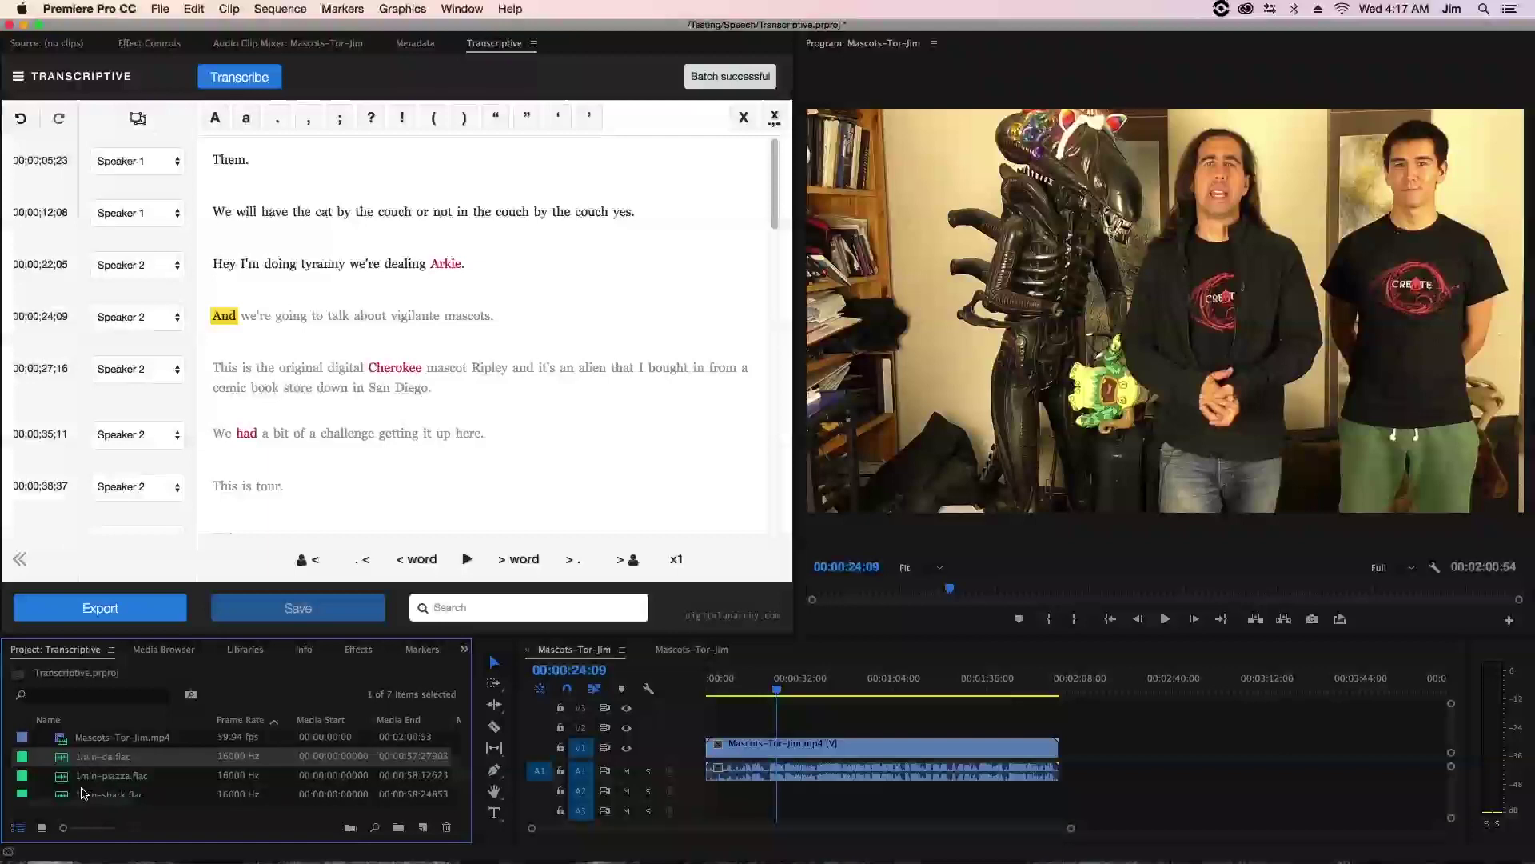
shift+click(81, 793)
key(grave)
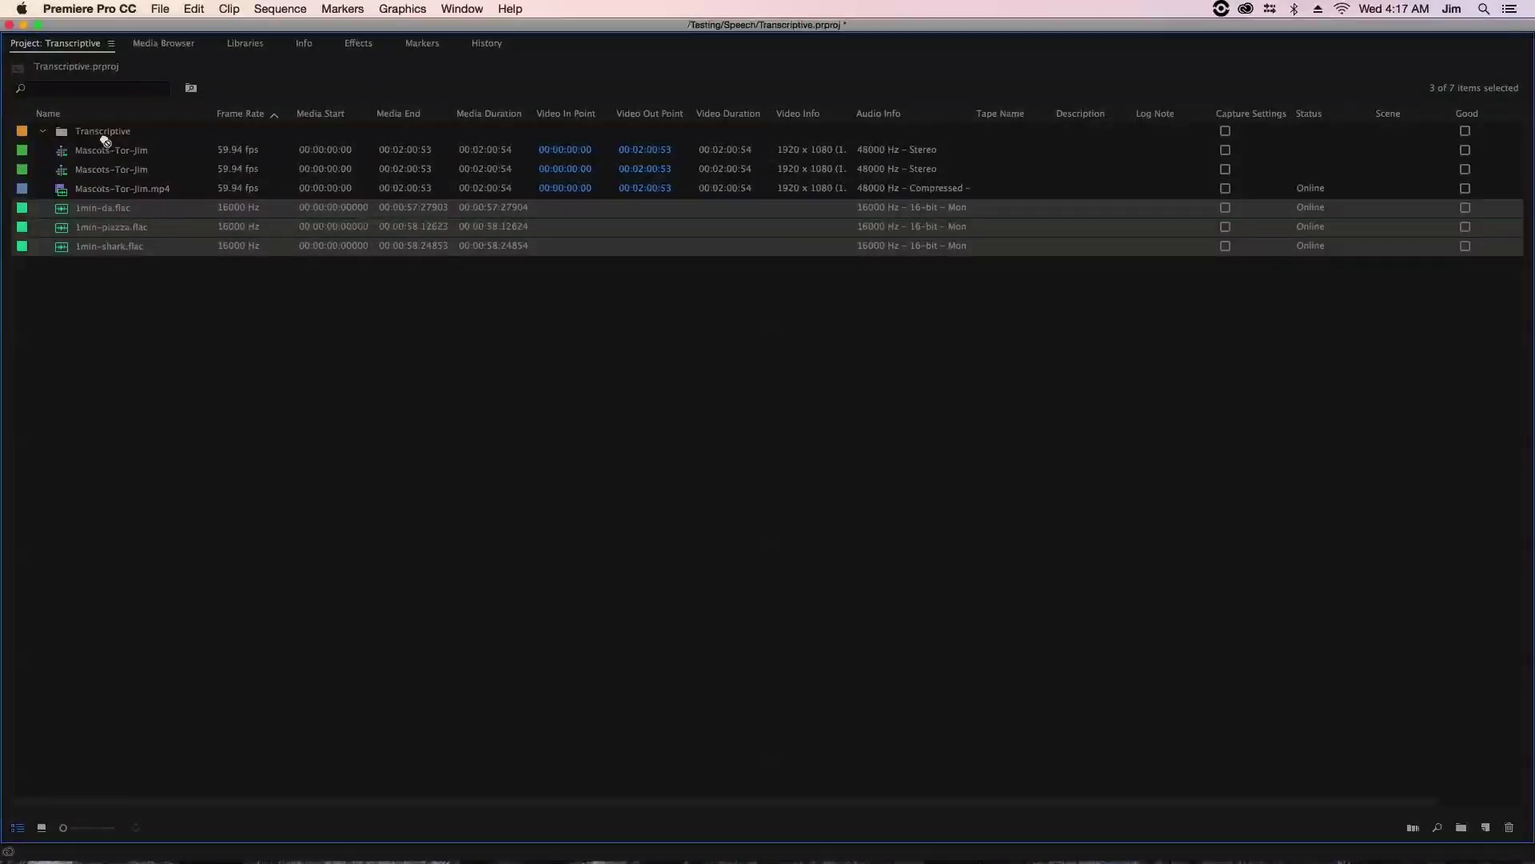
key(grave)
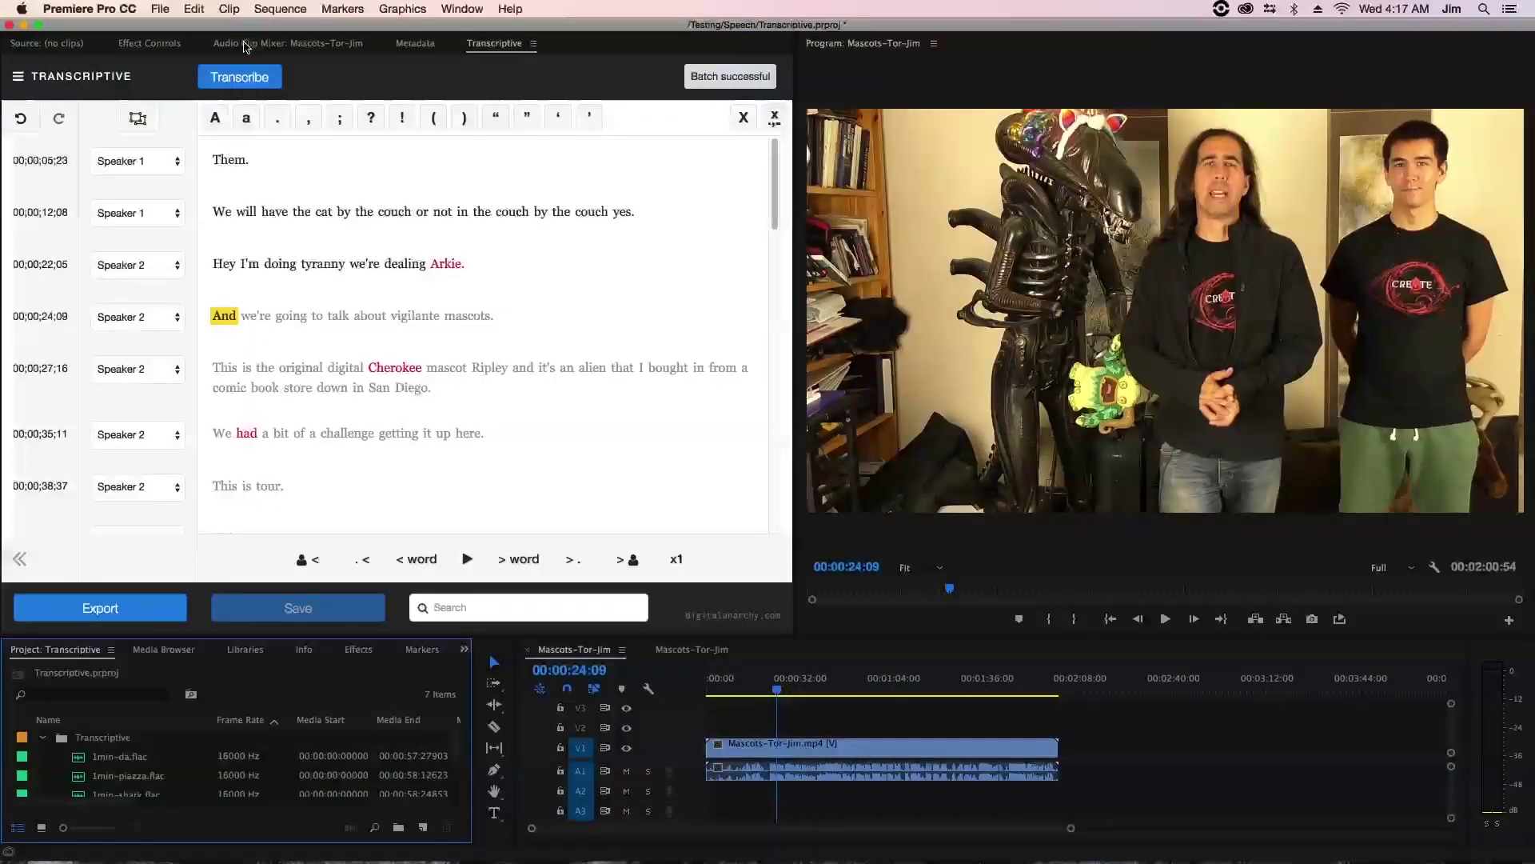
Check the project batch transcription settings for the three FLAC files and close them without transcribing
click(17, 76)
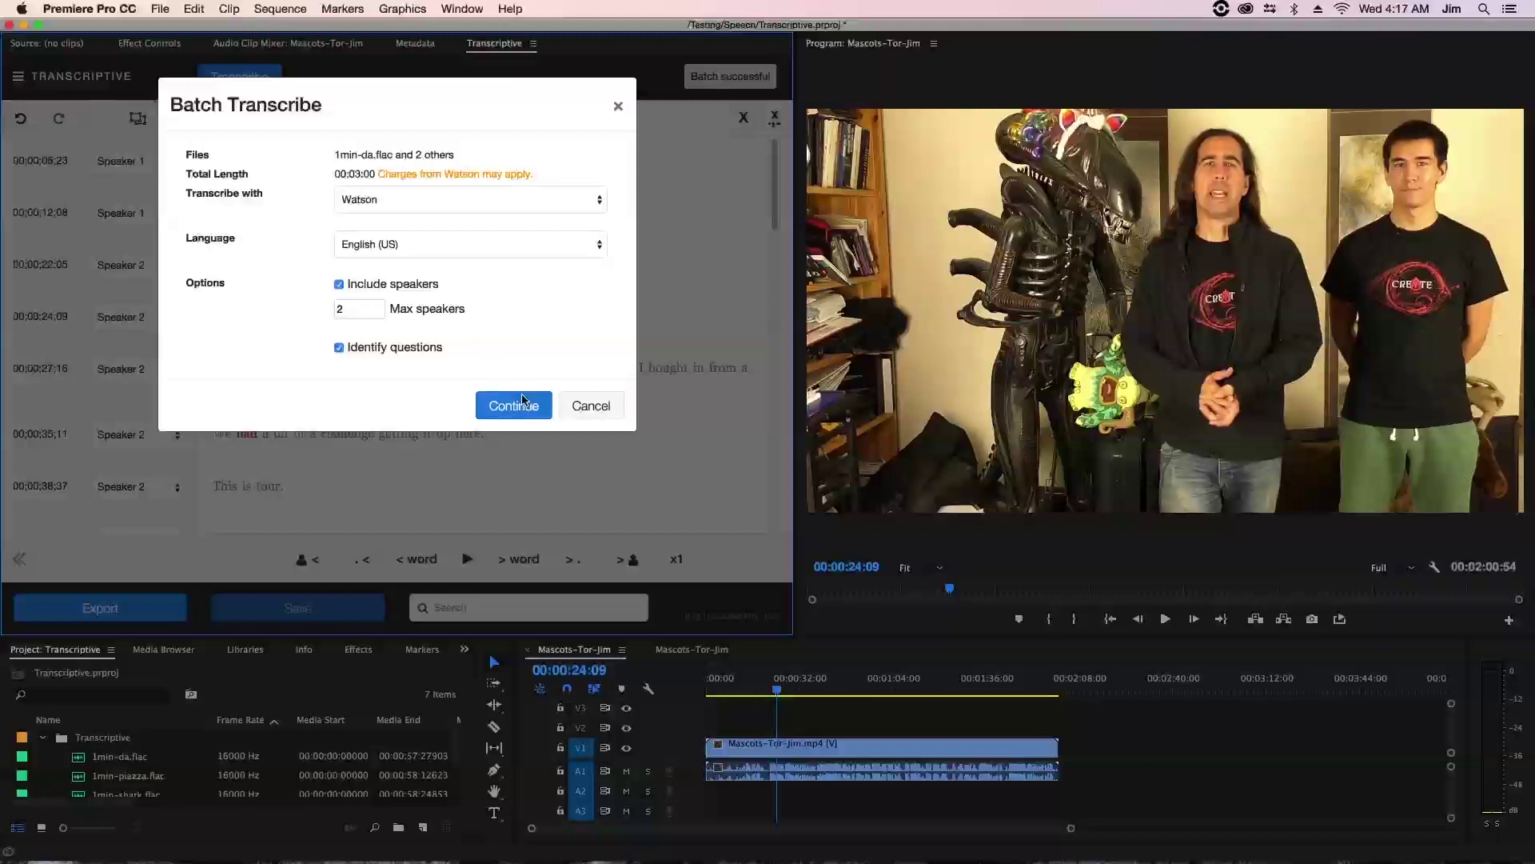
click(591, 406)
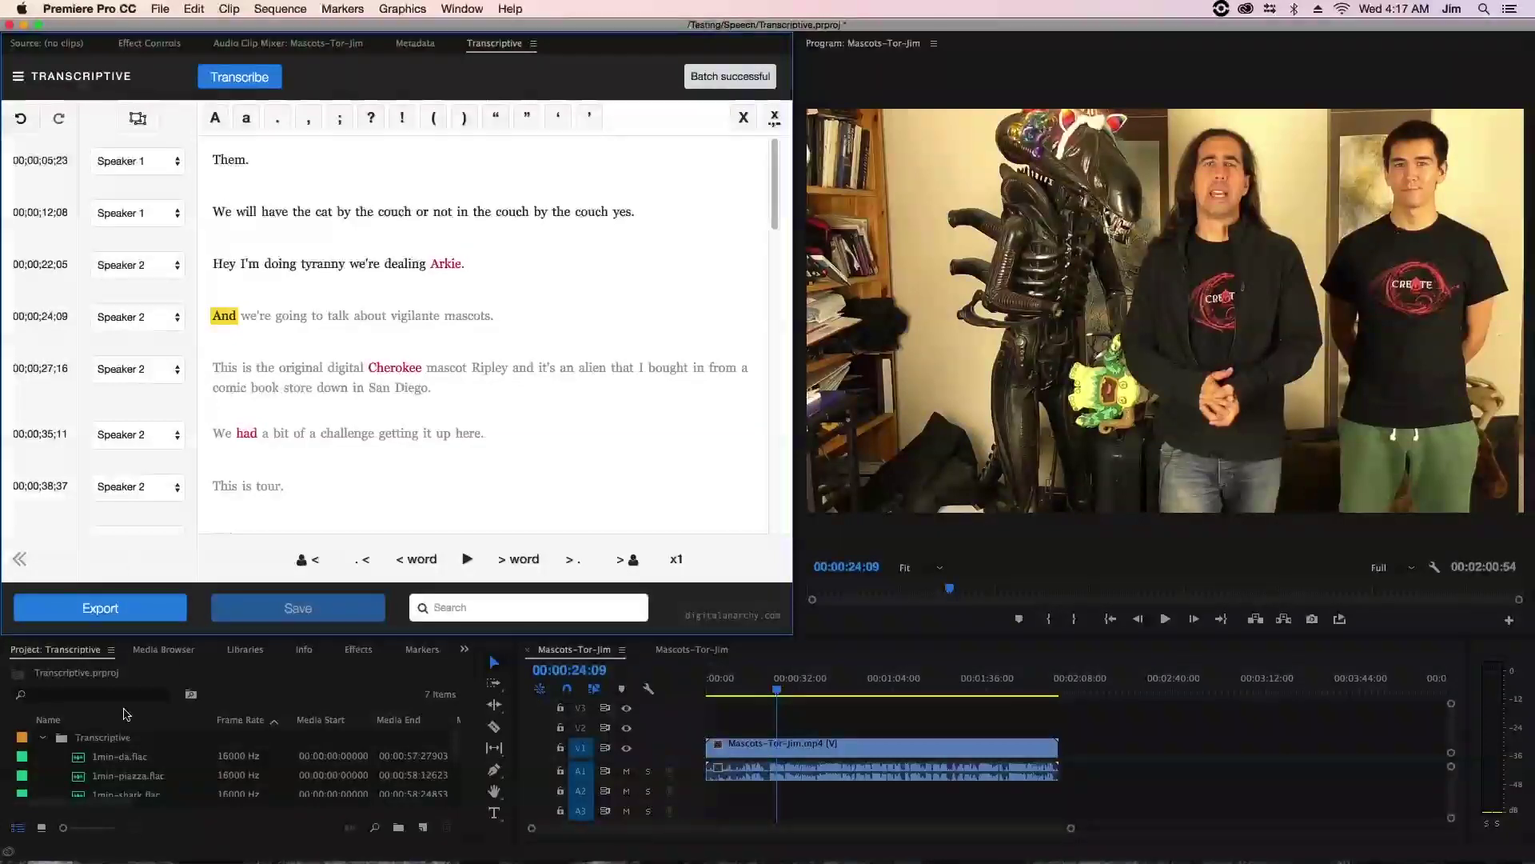
Create a sequence from 1min-da.flac and show the speech analysis metadata of its audio clip
click(80, 764)
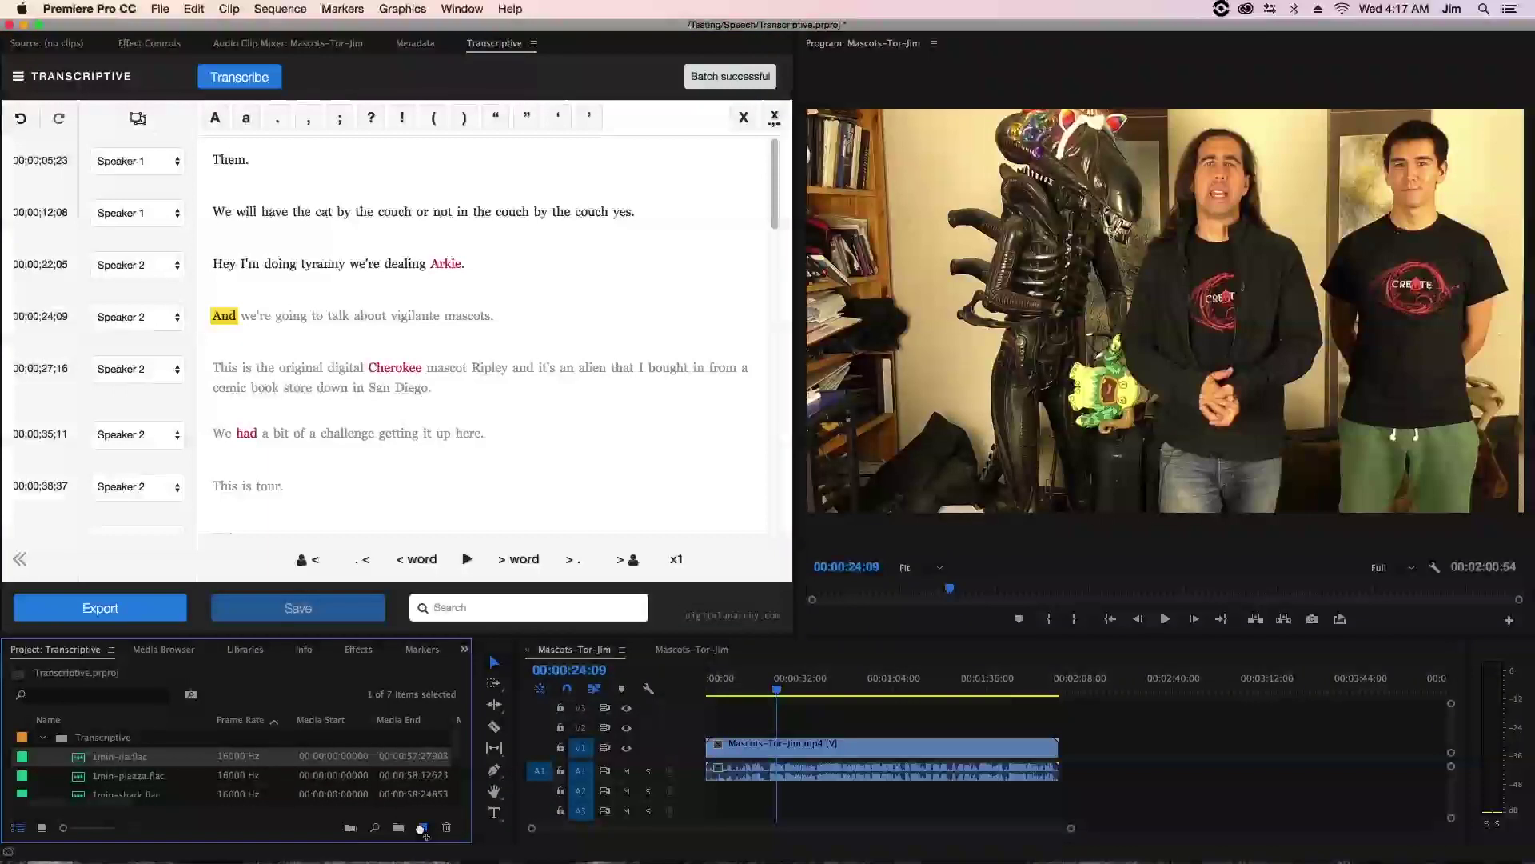
drag(422, 829, 422, 830)
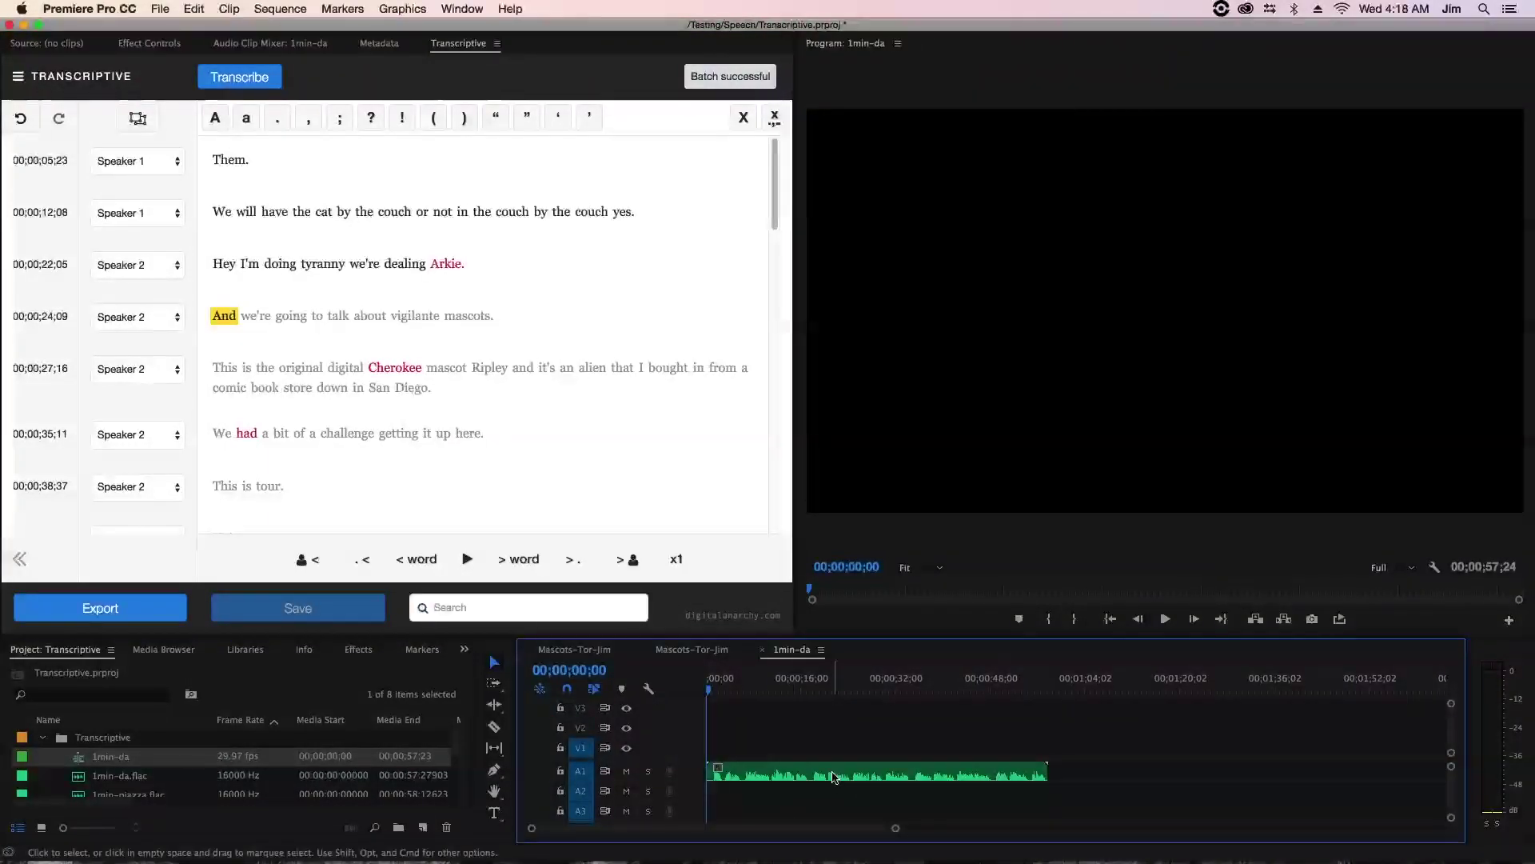
click(834, 777)
click(361, 44)
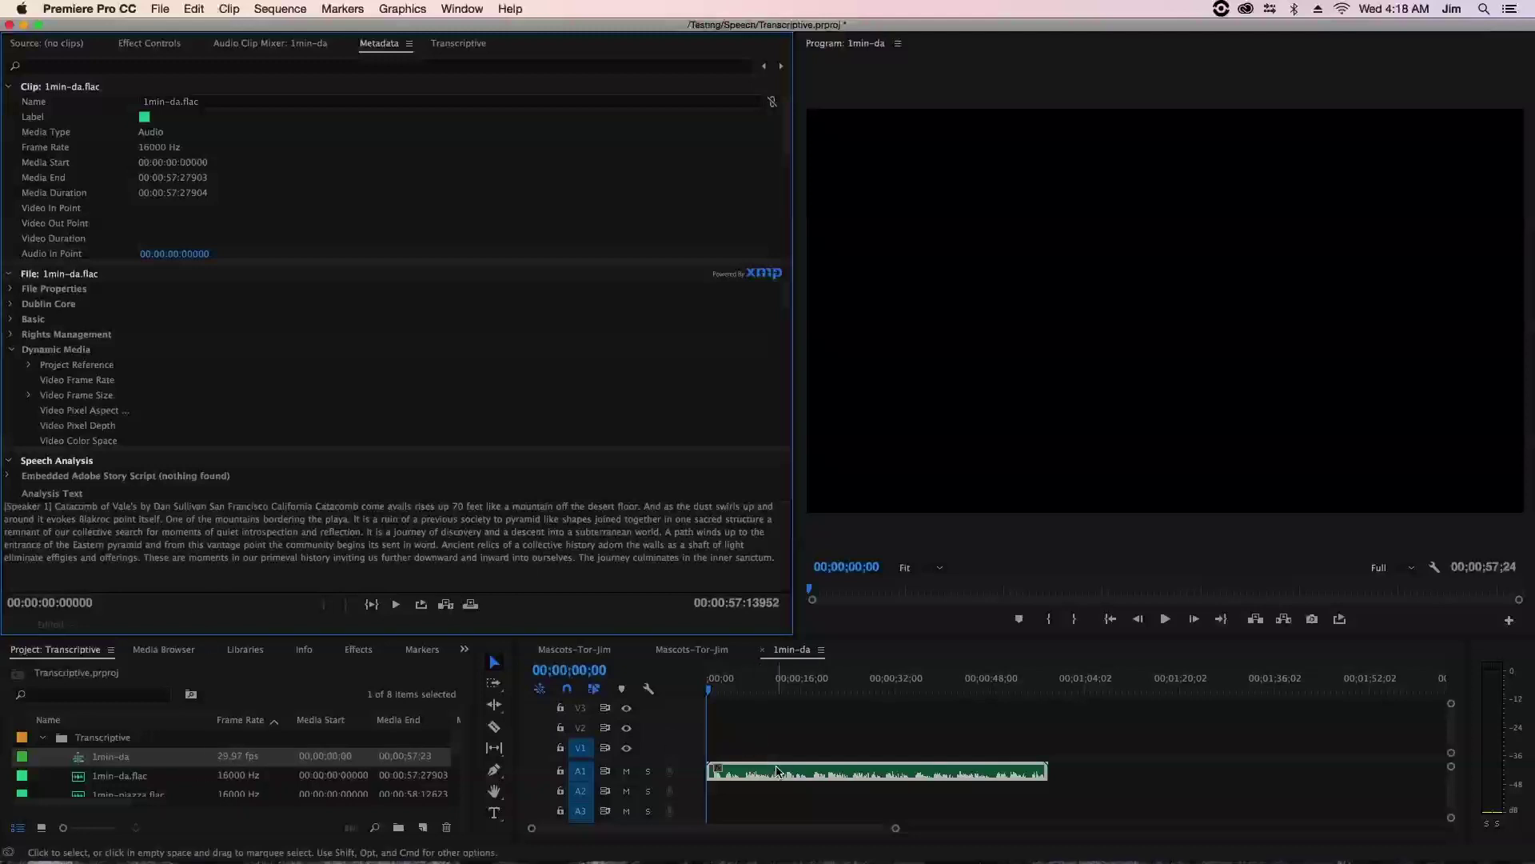
Load the stored transcript of the 1min-da sequence into Transcriptive
click(439, 46)
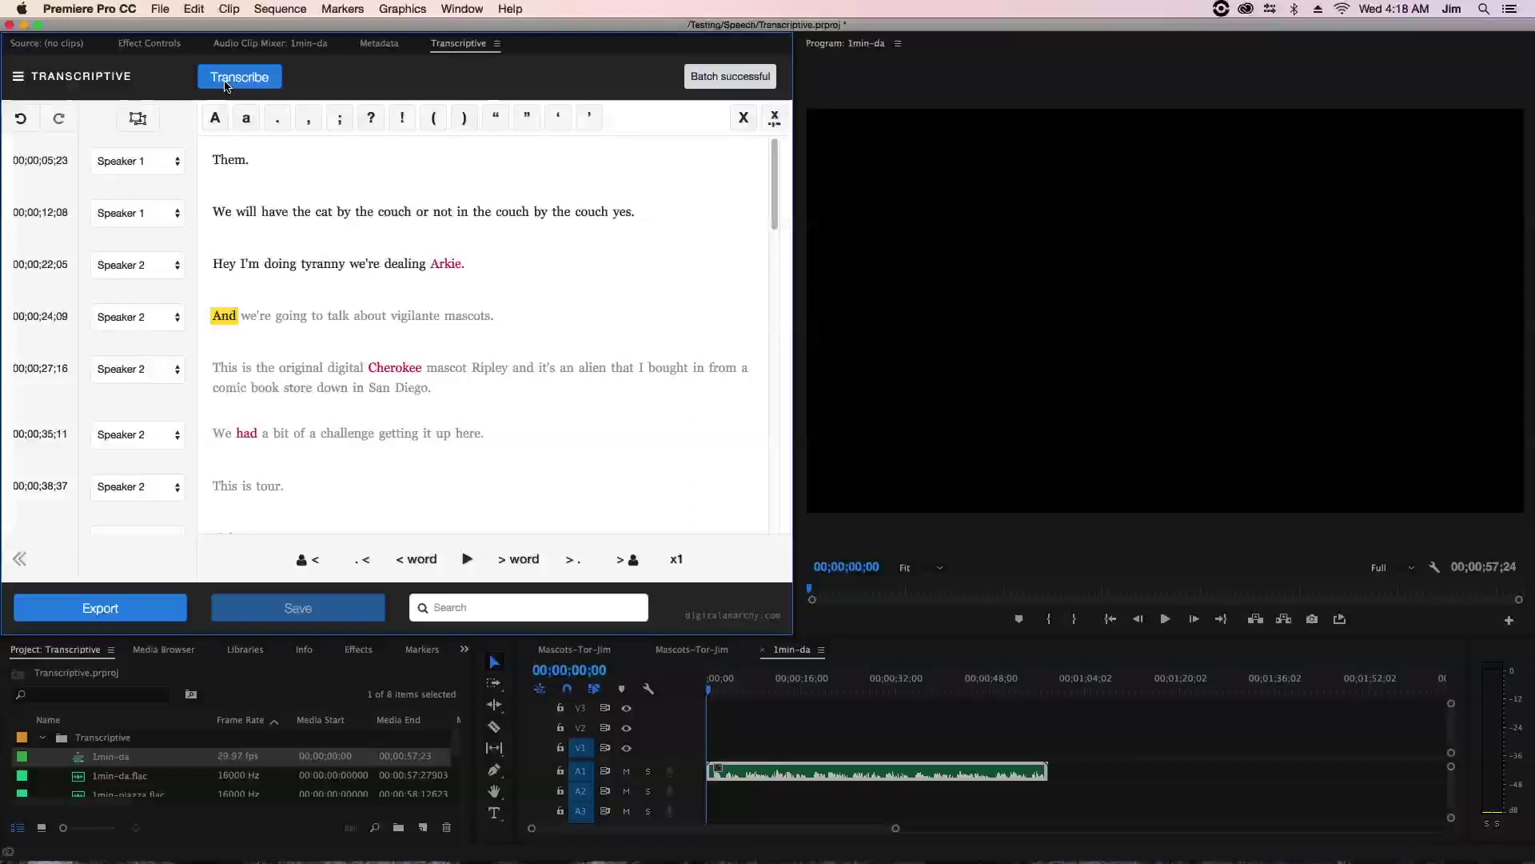
click(17, 80)
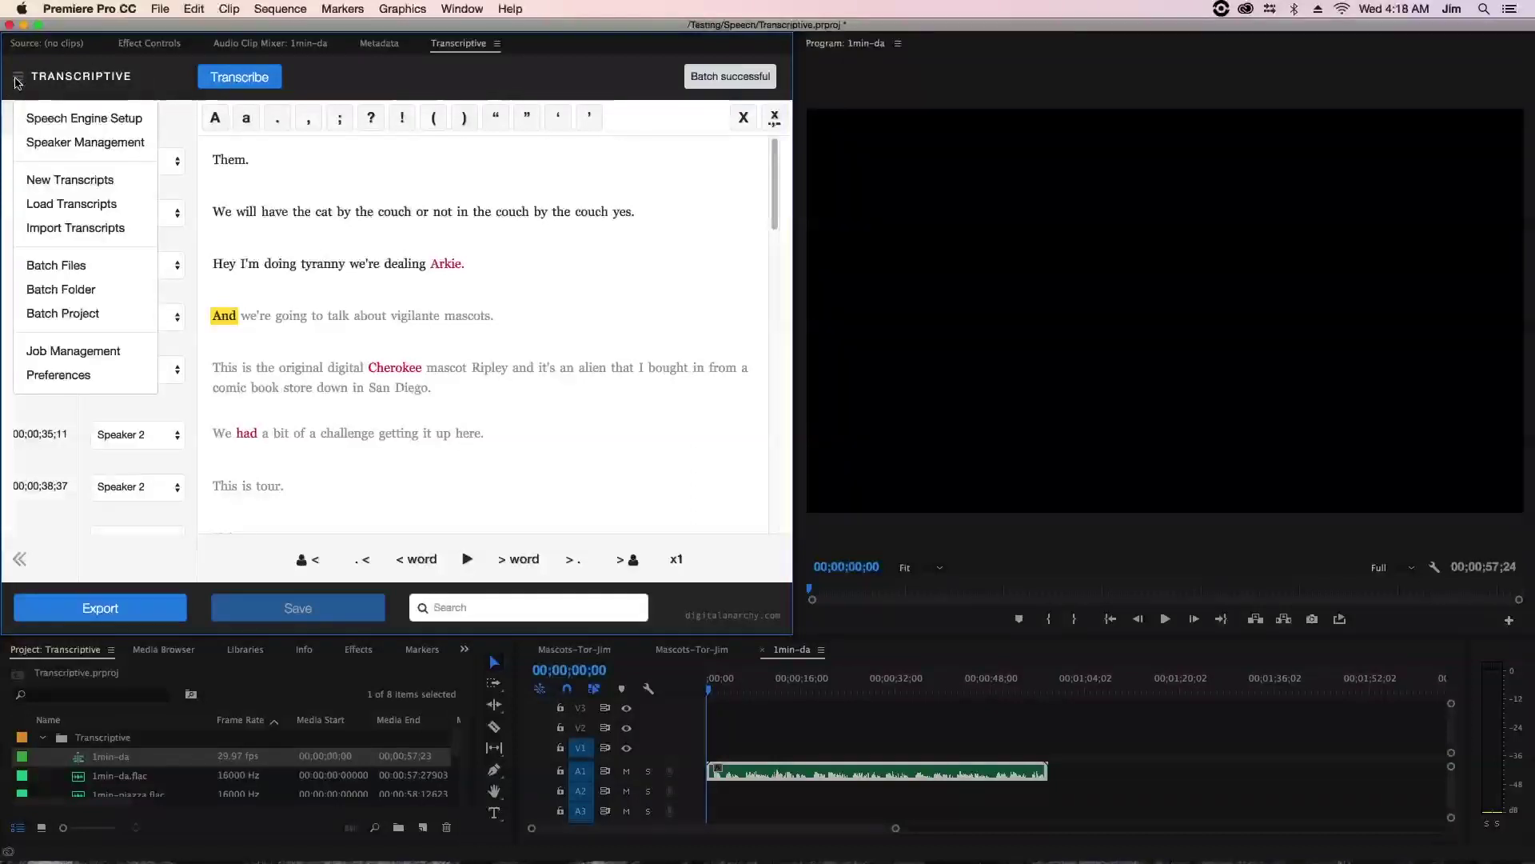
click(48, 209)
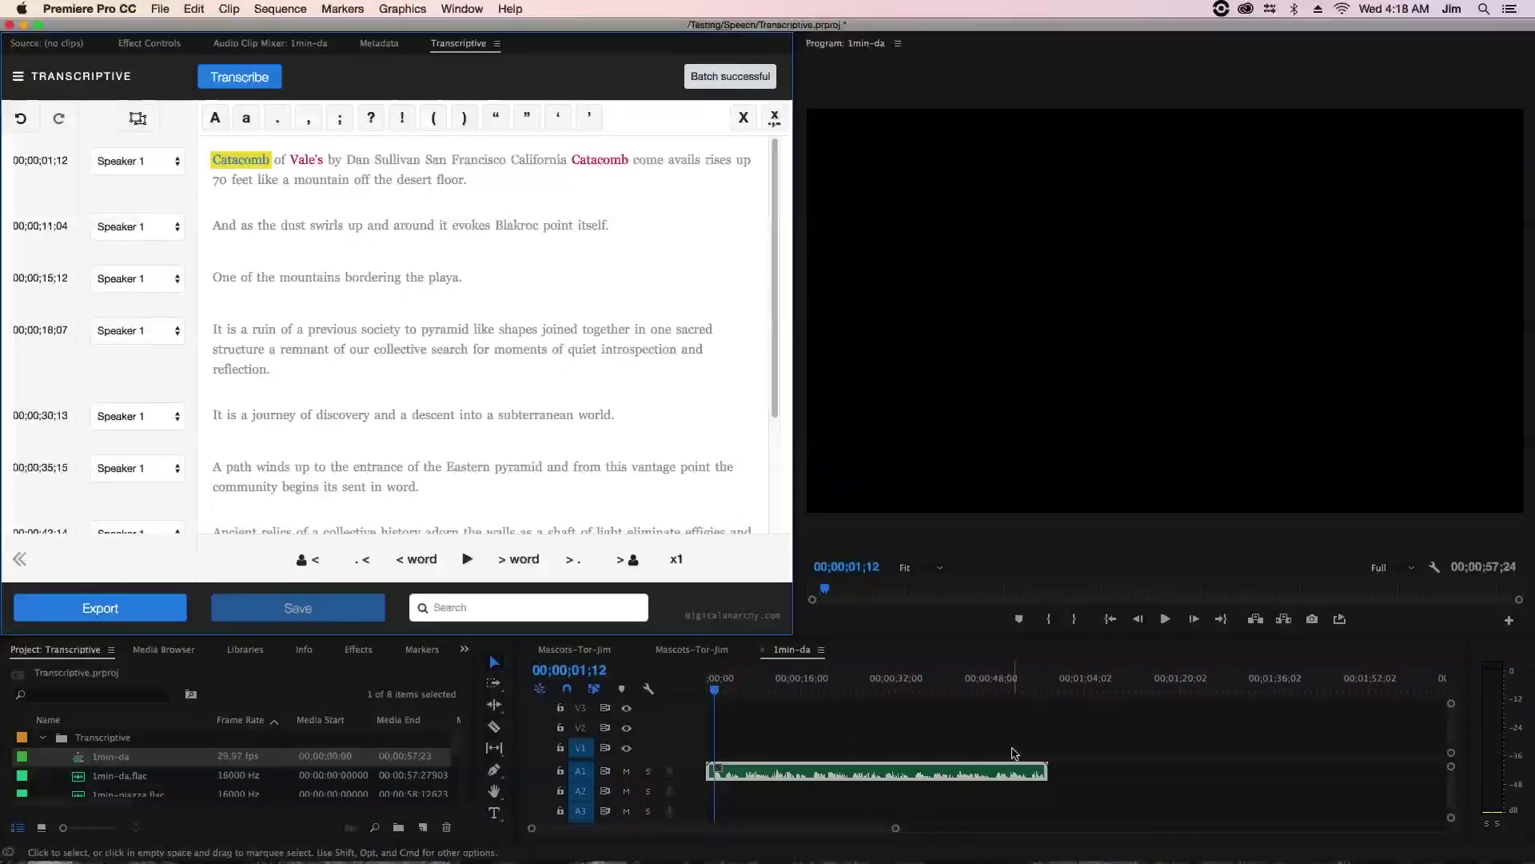
Shorten the 1min-da clip to about 18 seconds and place 1min-piazza.flac directly after it without a gap, trimmed to about 29 seconds
drag(1045, 770, 809, 771)
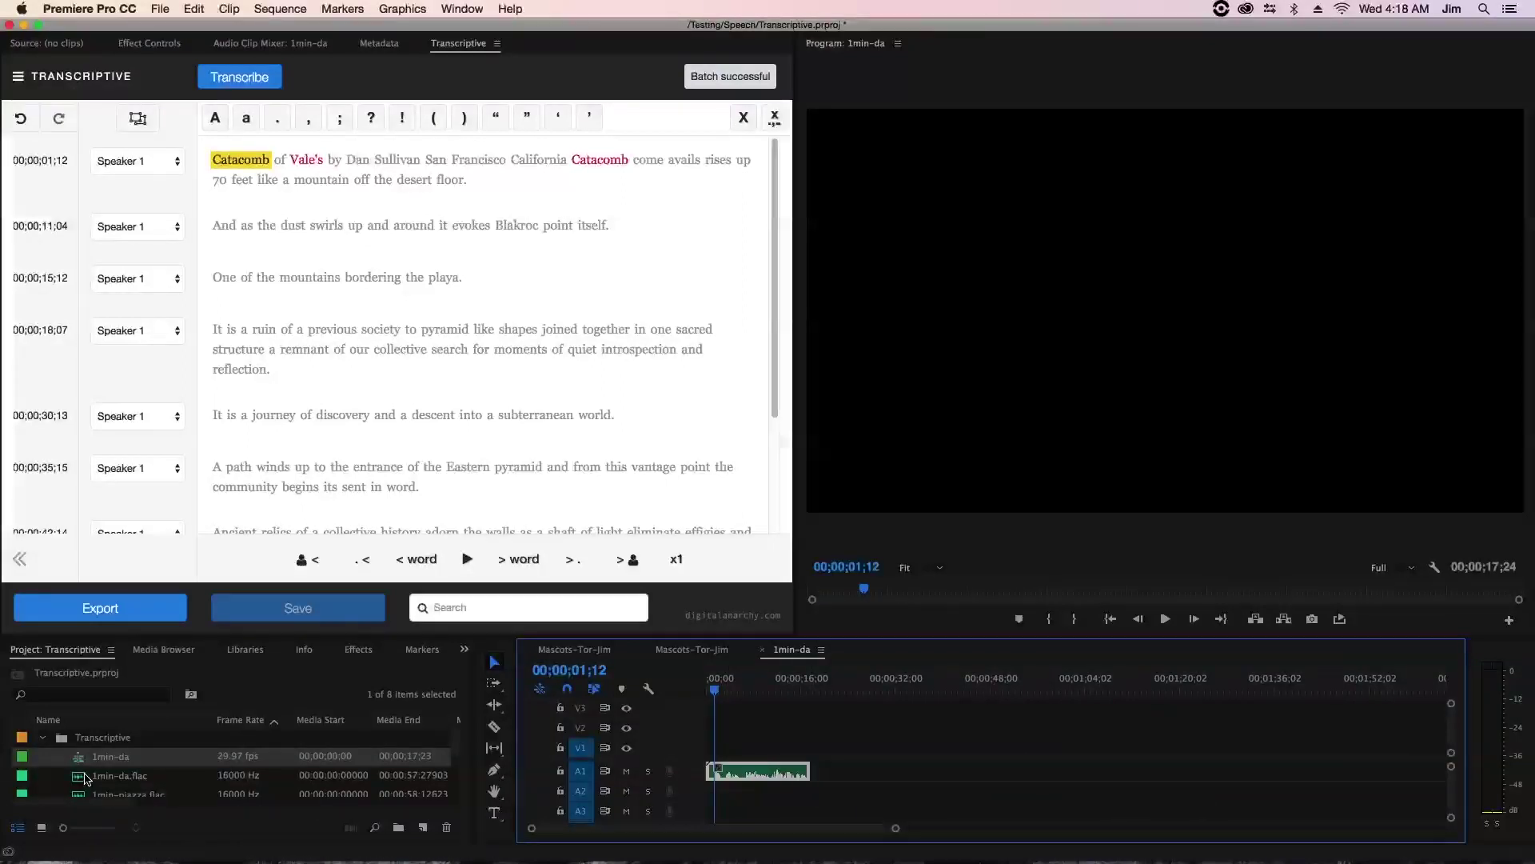
scroll(86, 777, down, 2)
drag(86, 765, 906, 771)
drag(1156, 770, 1077, 771)
click(859, 769)
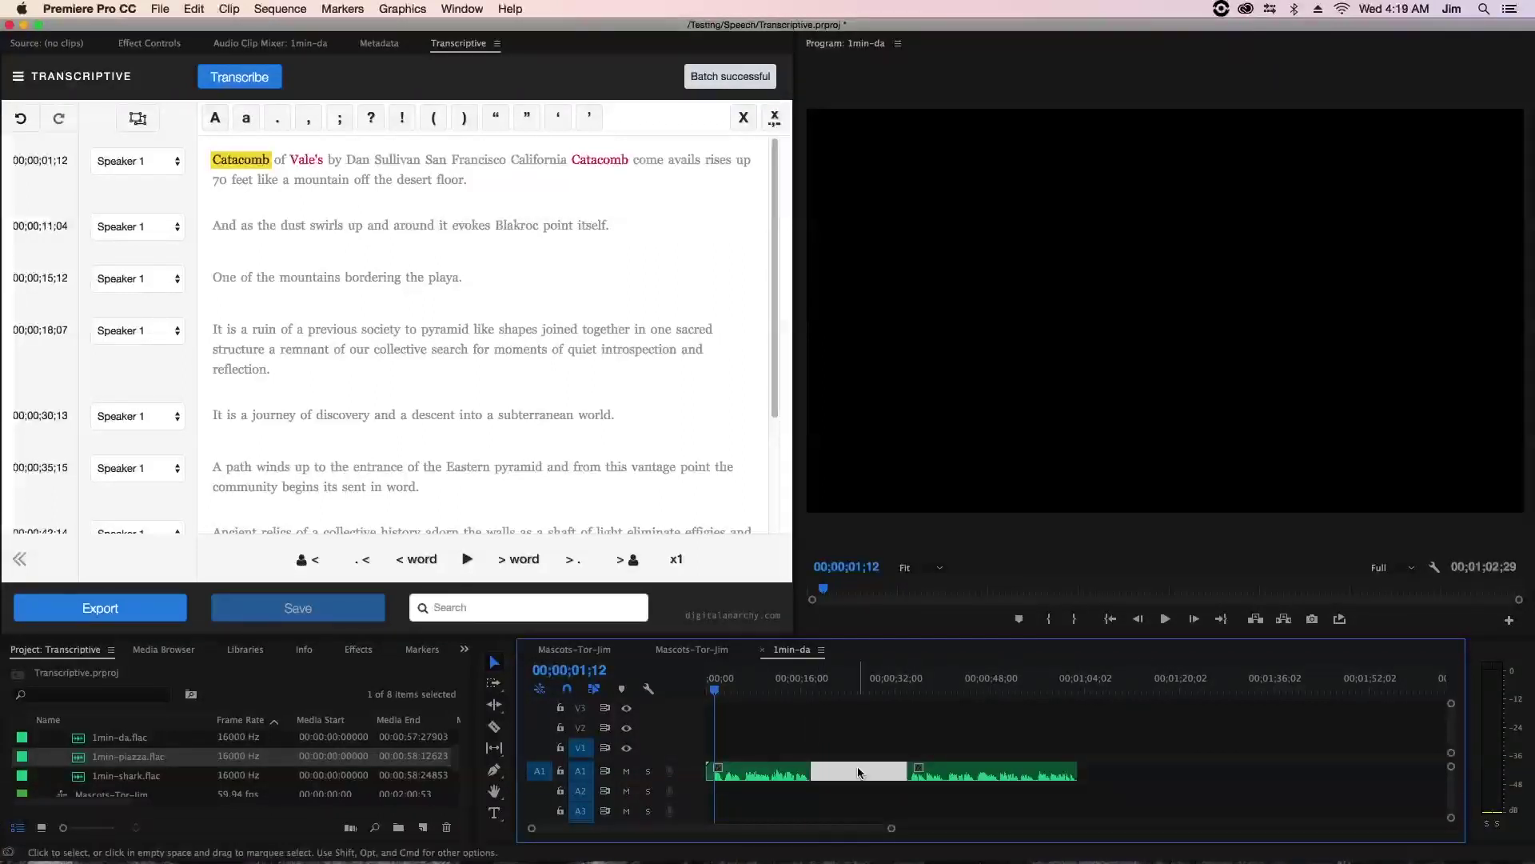
key(Delete)
Place 1min-shark.flac after the 1min-piazza clip on the same audio track, trimmed to about 36 seconds, and close the gap between them
click(79, 776)
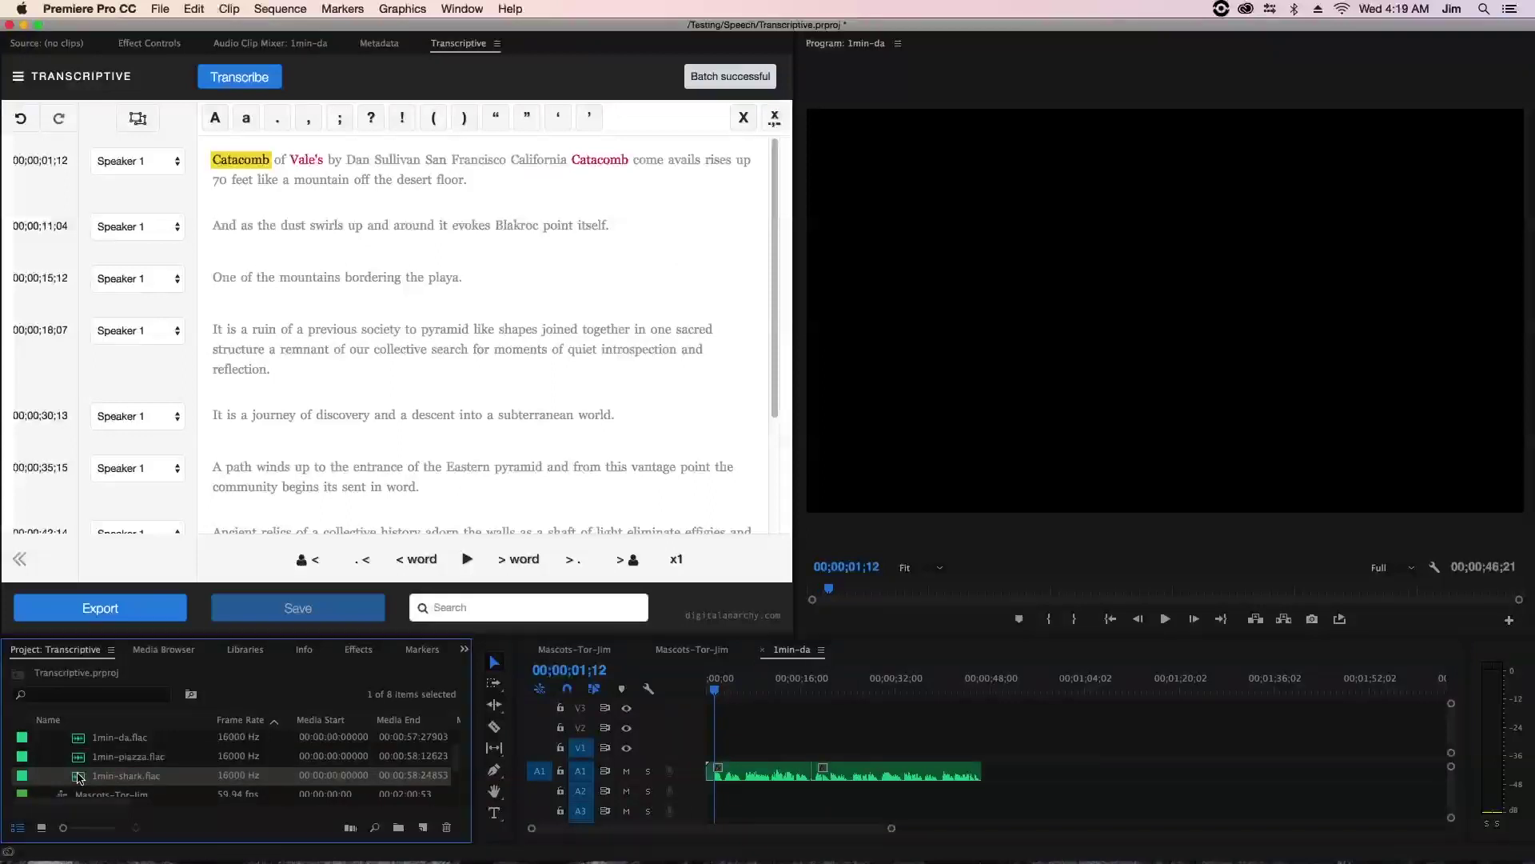
drag(86, 776, 1117, 770)
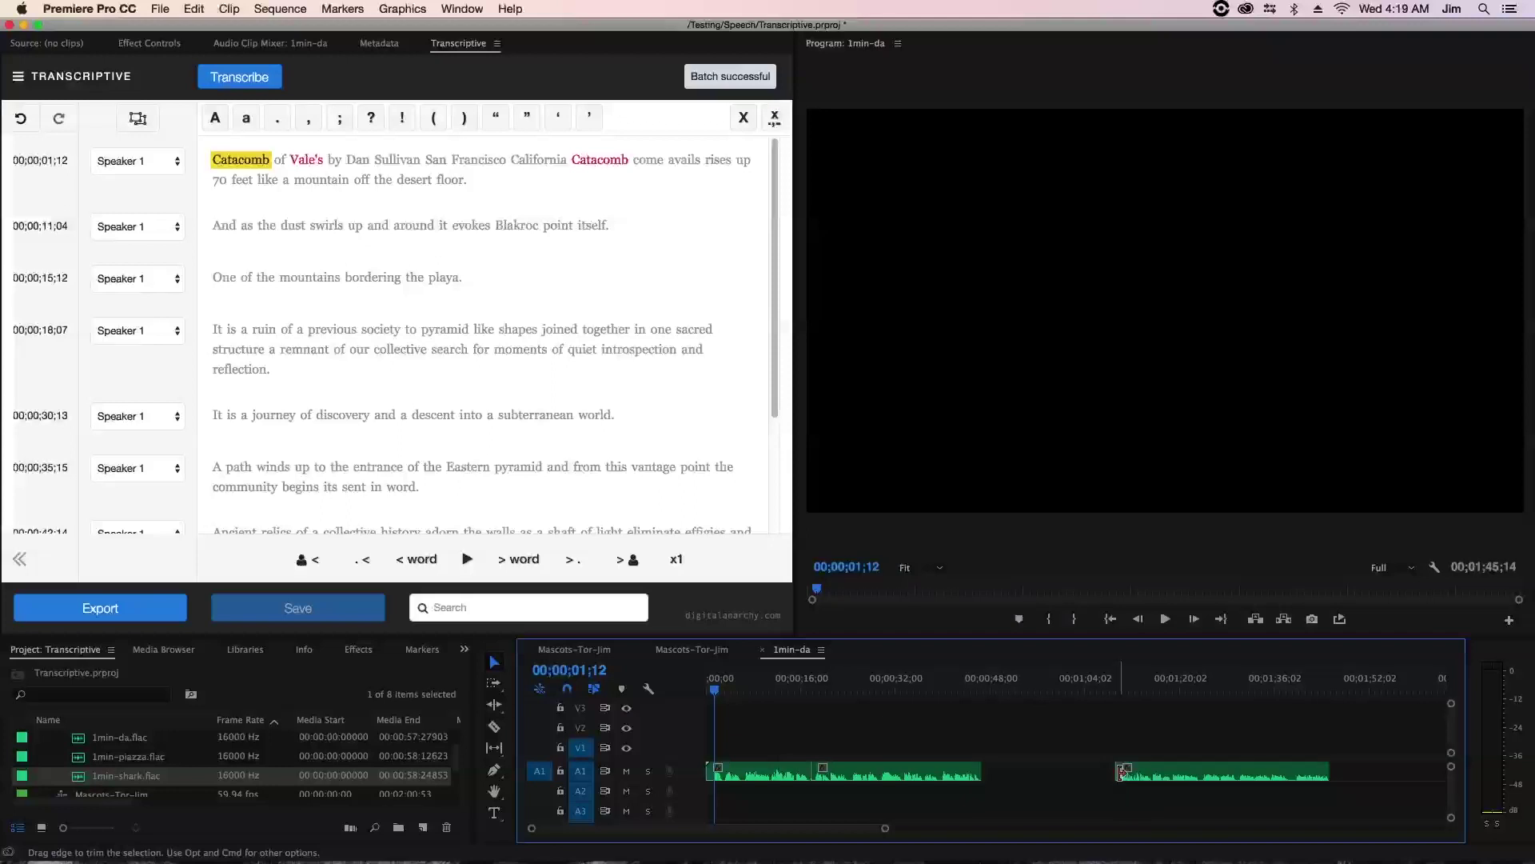
click(1077, 776)
key(Delete)
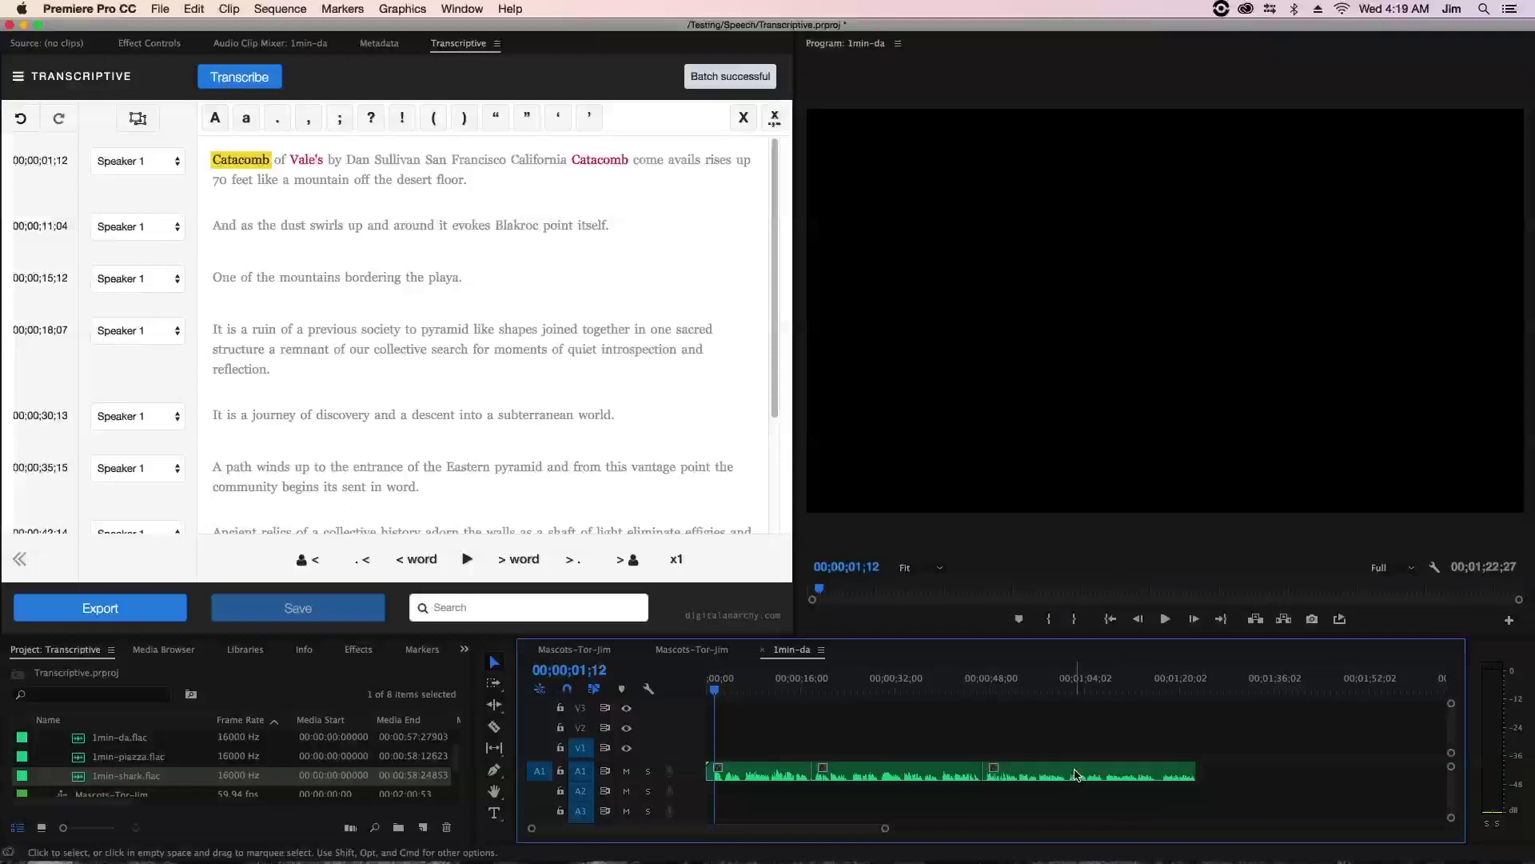
Discard the current transcript in Transcriptive and load the transcripts for the edited three-clip sequence
click(15, 75)
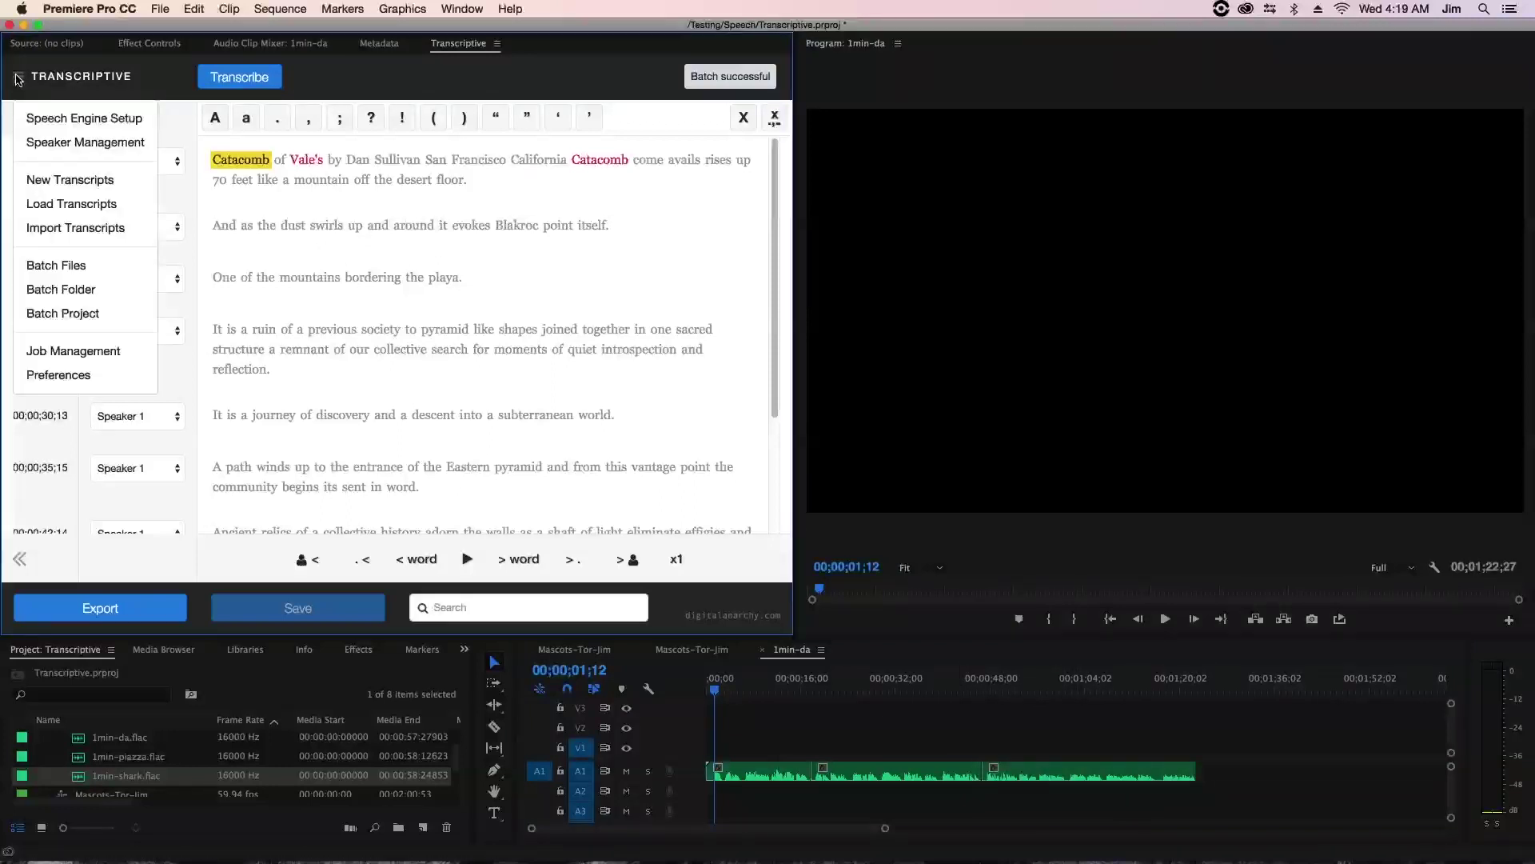
click(37, 181)
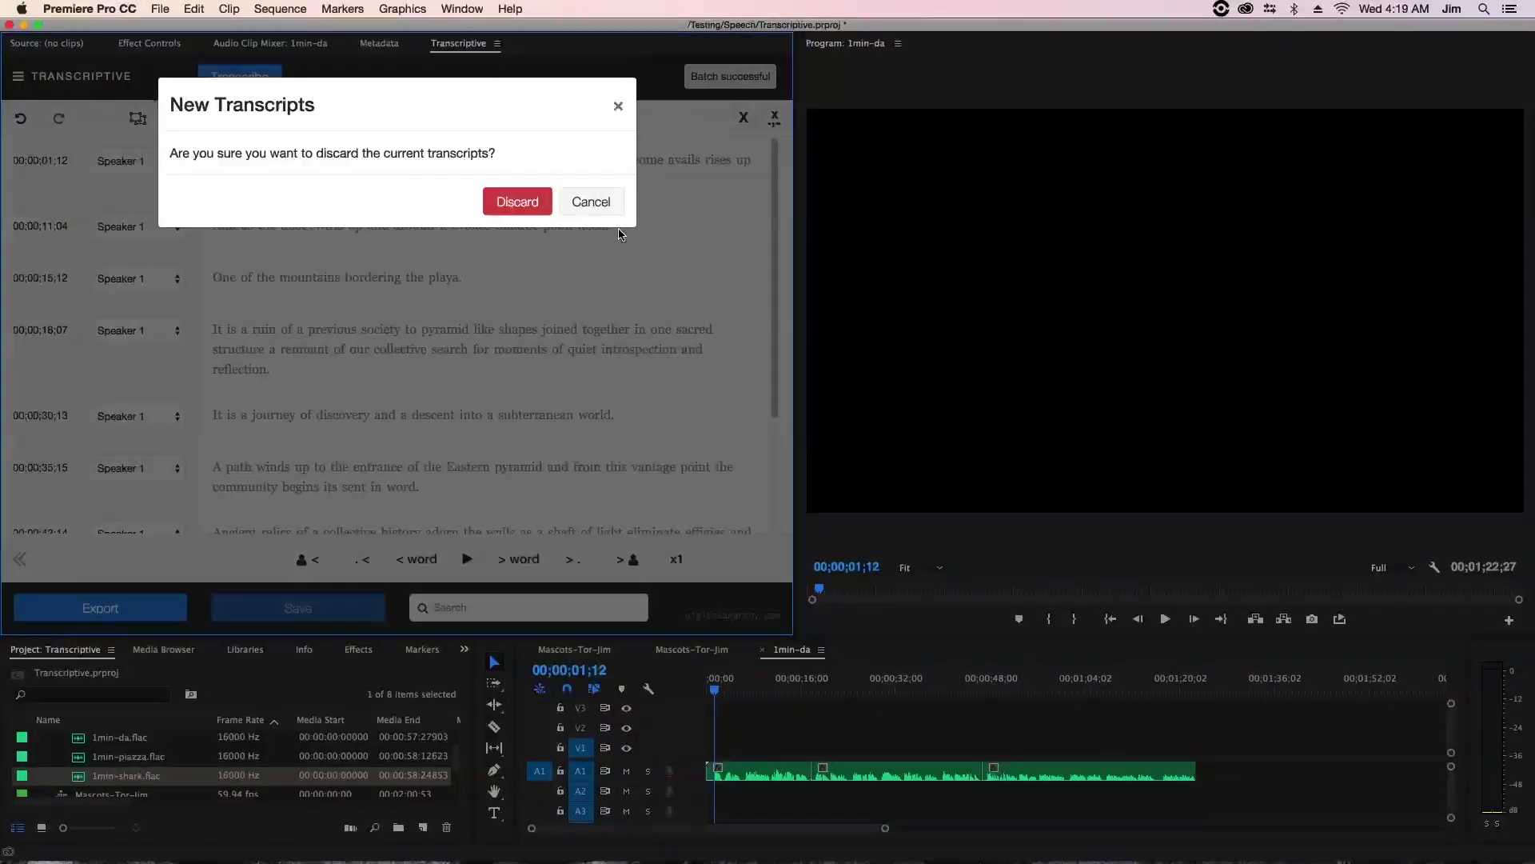
click(533, 205)
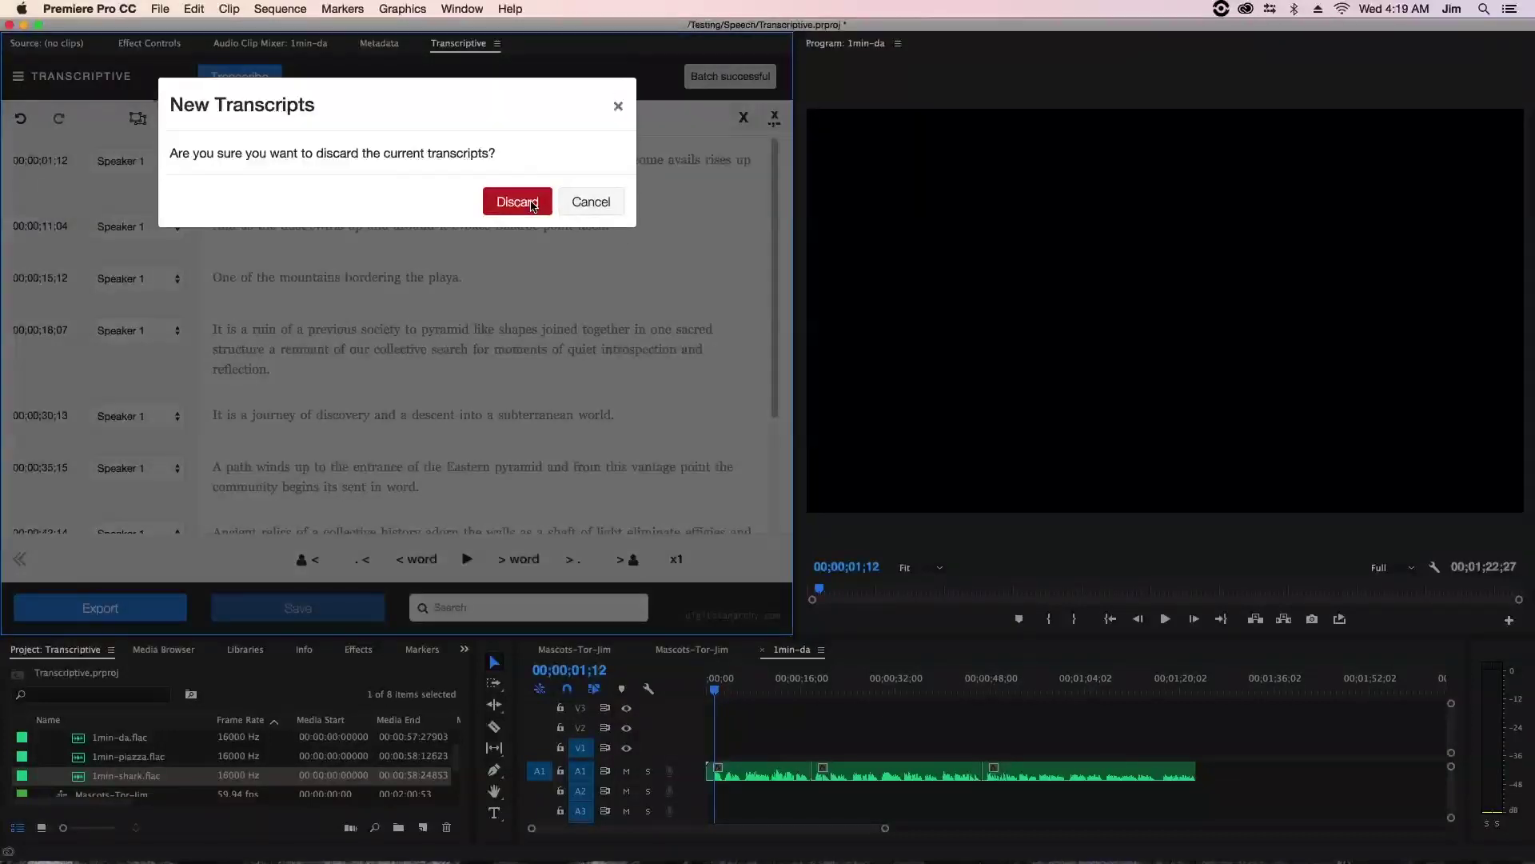
click(533, 205)
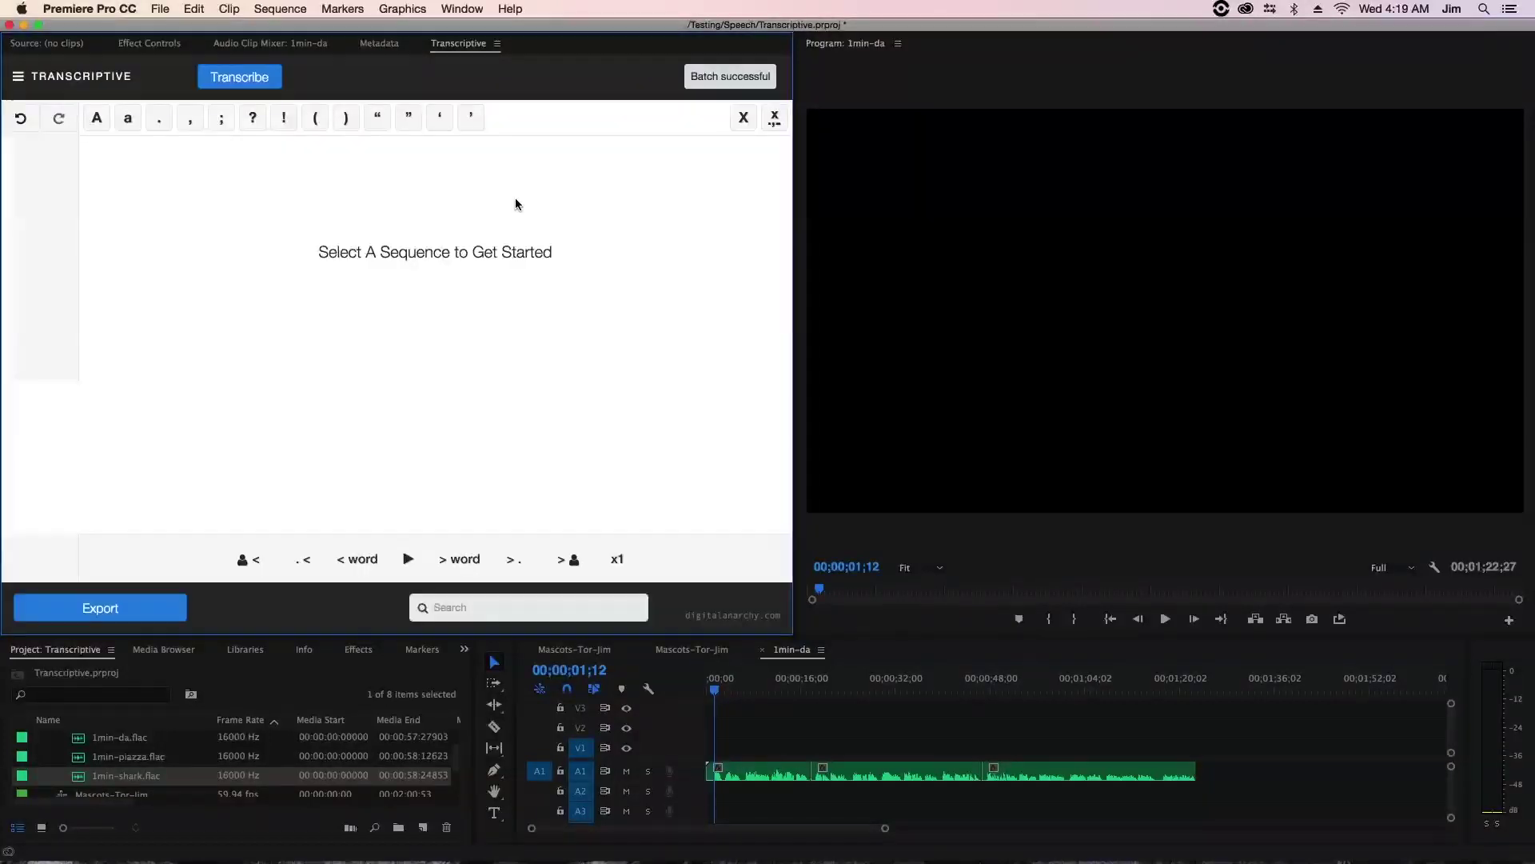
click(17, 78)
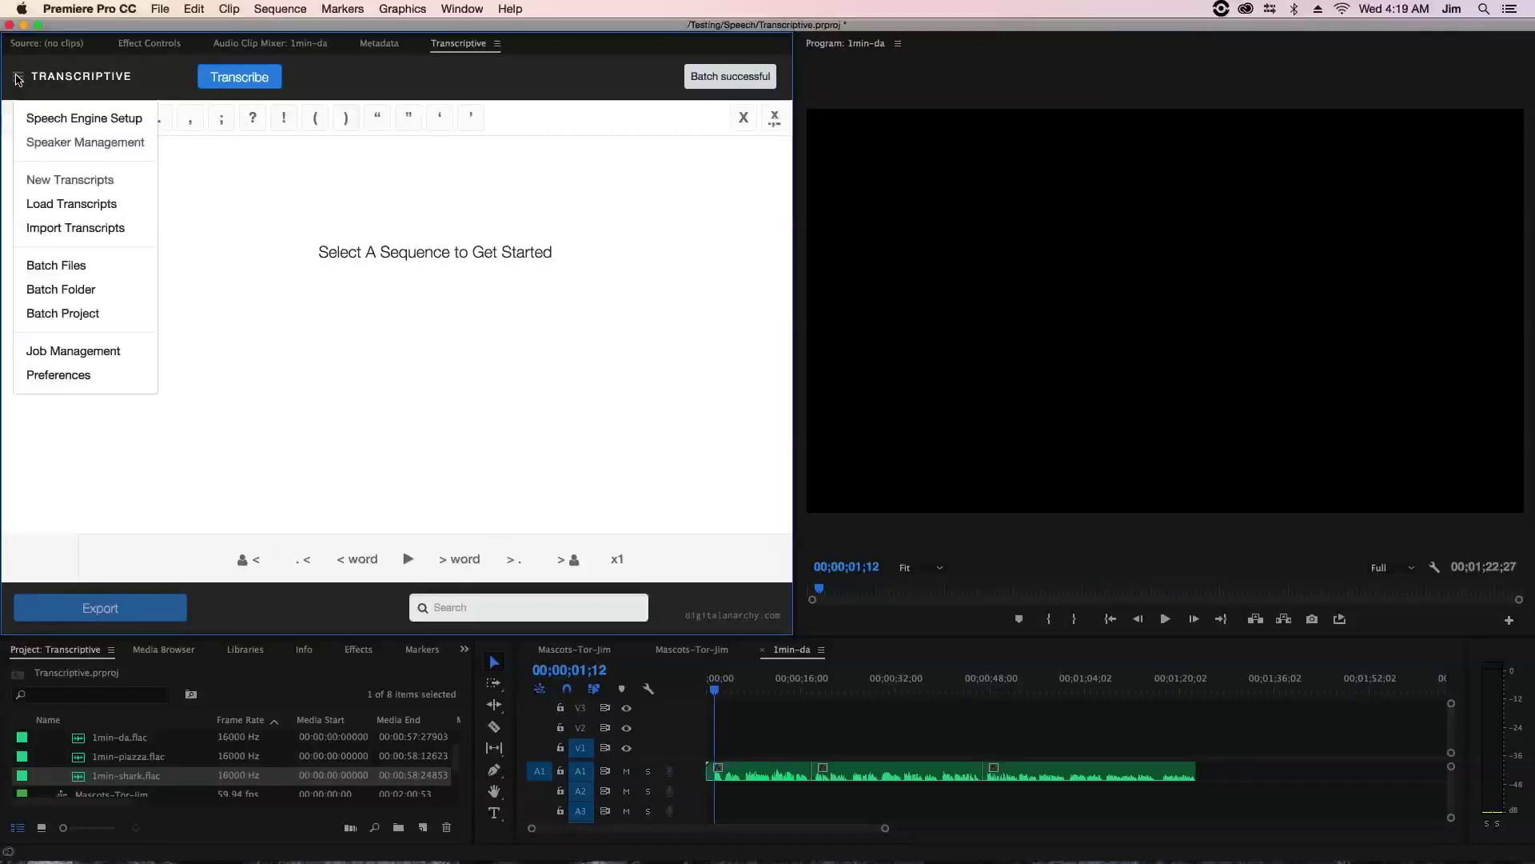
click(72, 205)
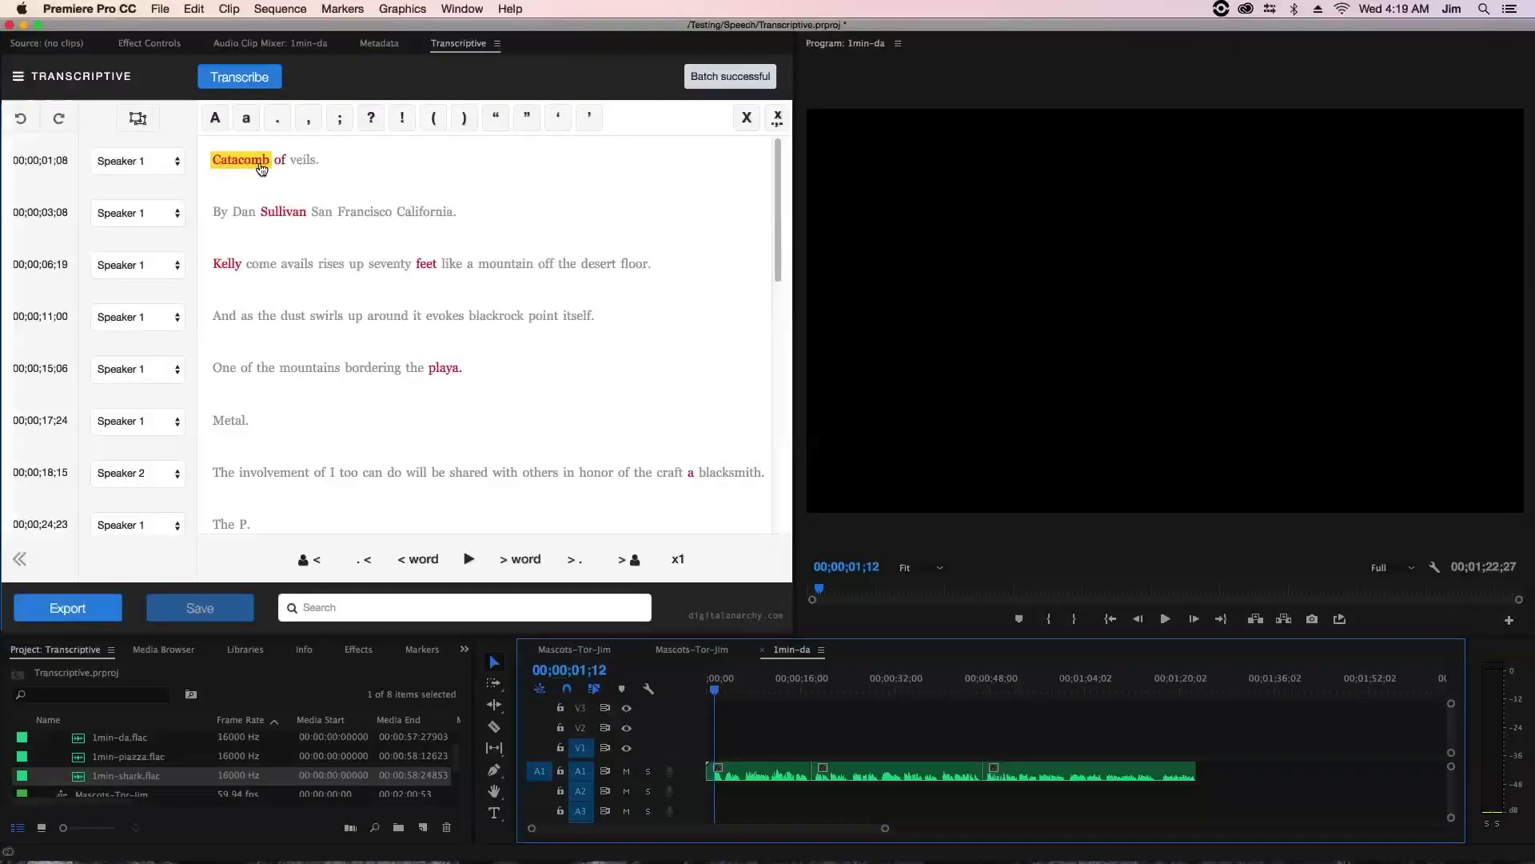
Examine the combined transcript across all three clips by jumping to words such as "swirls", "mountains", "forage" and "armature"
click(283, 213)
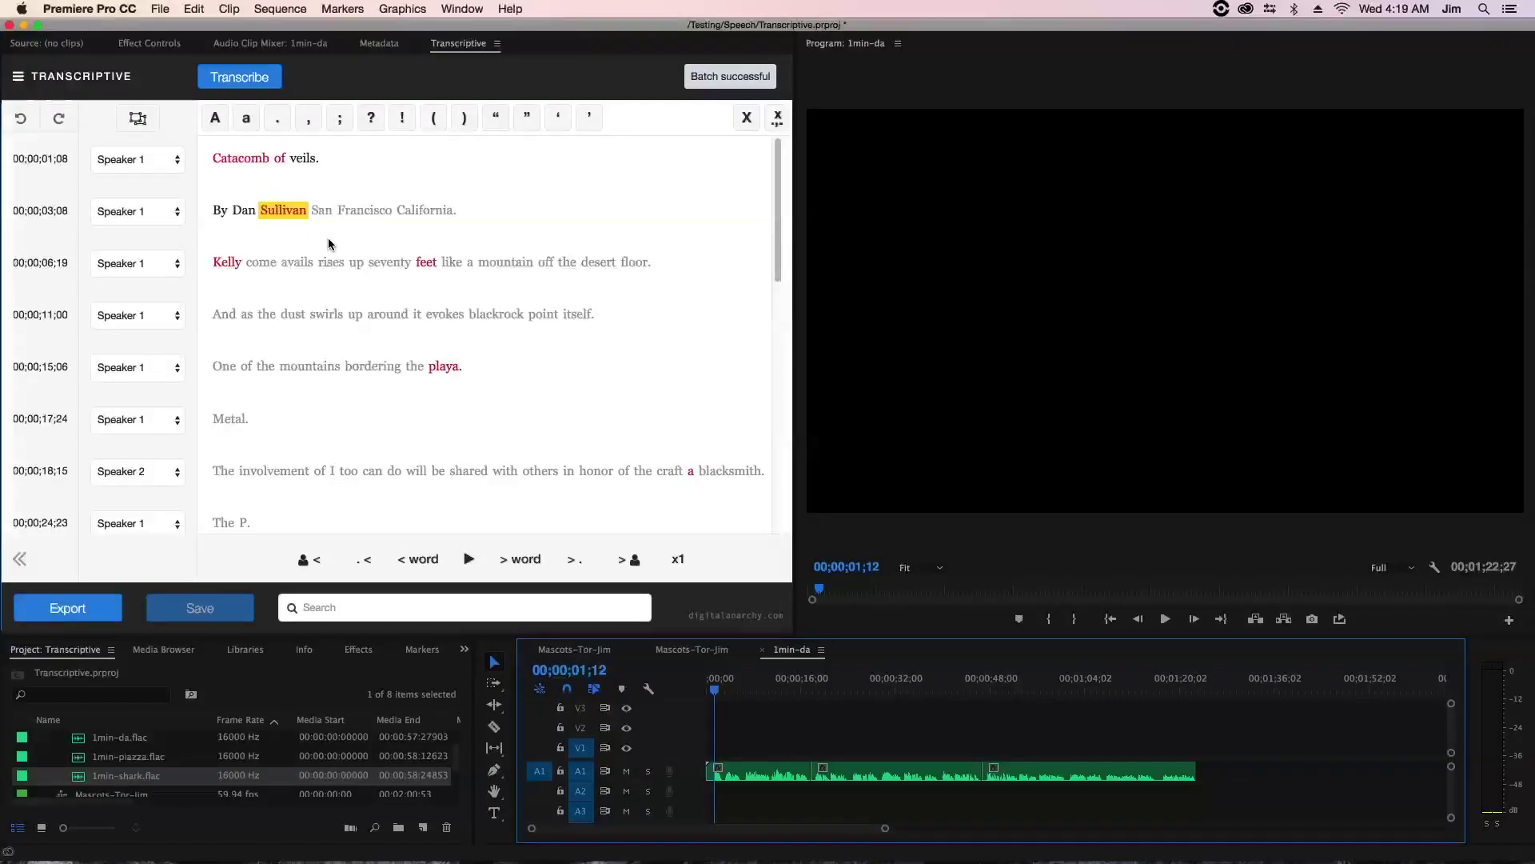
scroll(328, 248, down, 1)
click(326, 305)
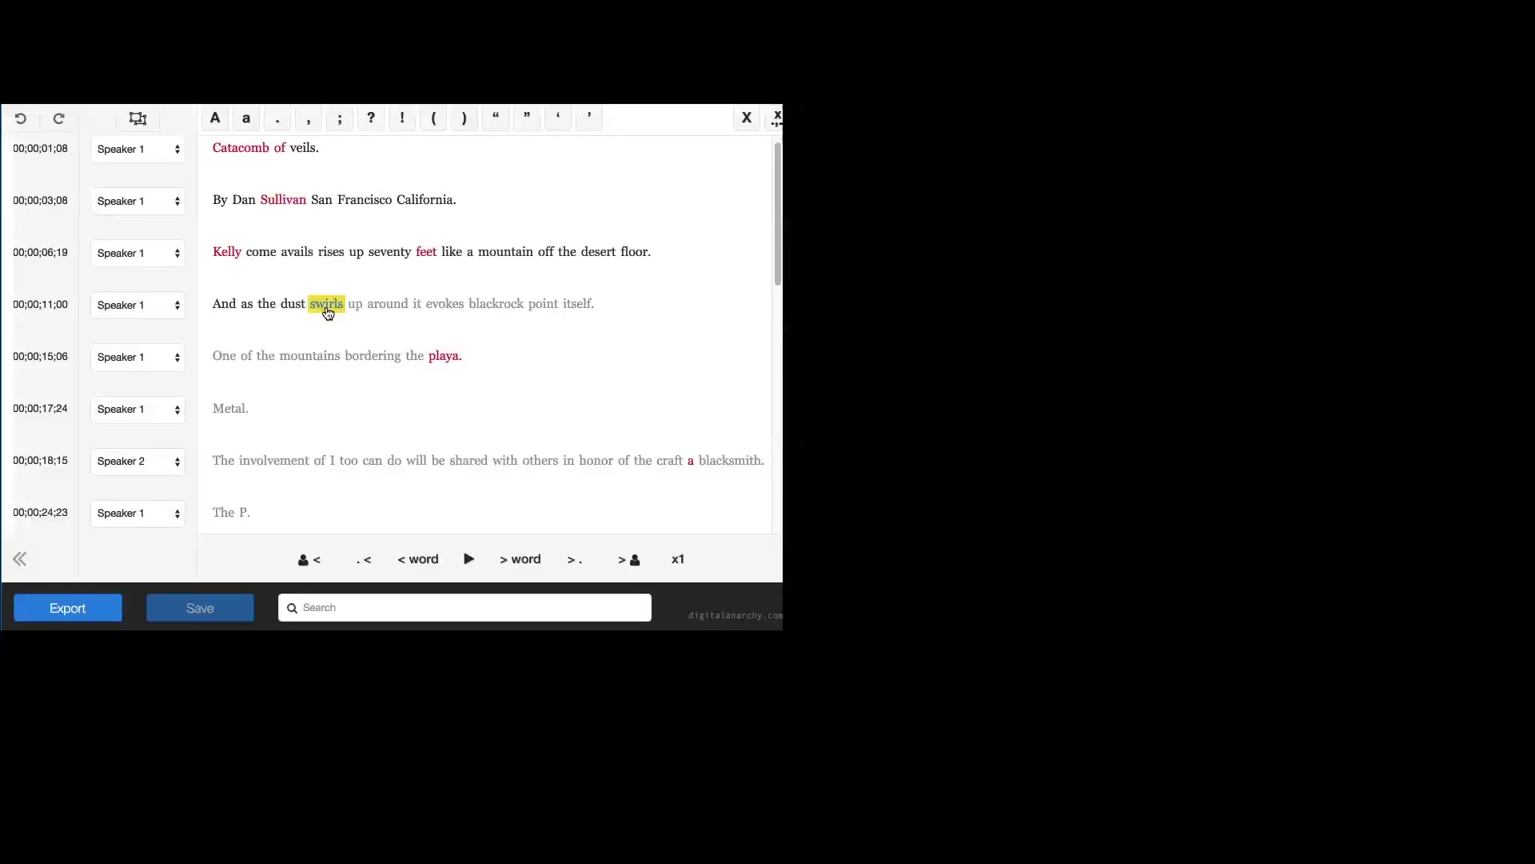
click(316, 355)
scroll(415, 356, down, 10)
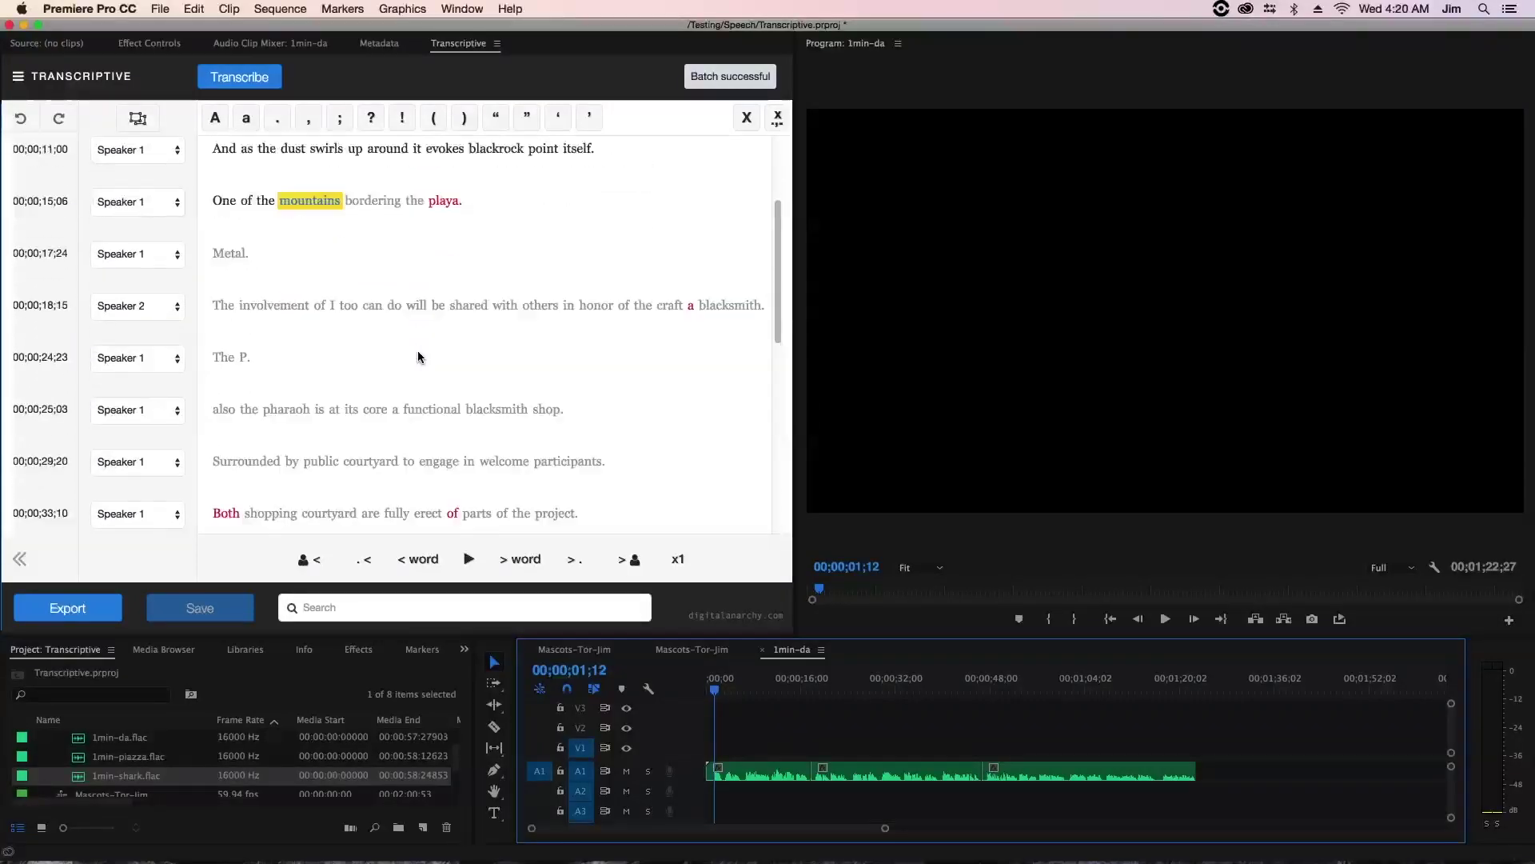
click(415, 376)
scroll(419, 381, down, 6)
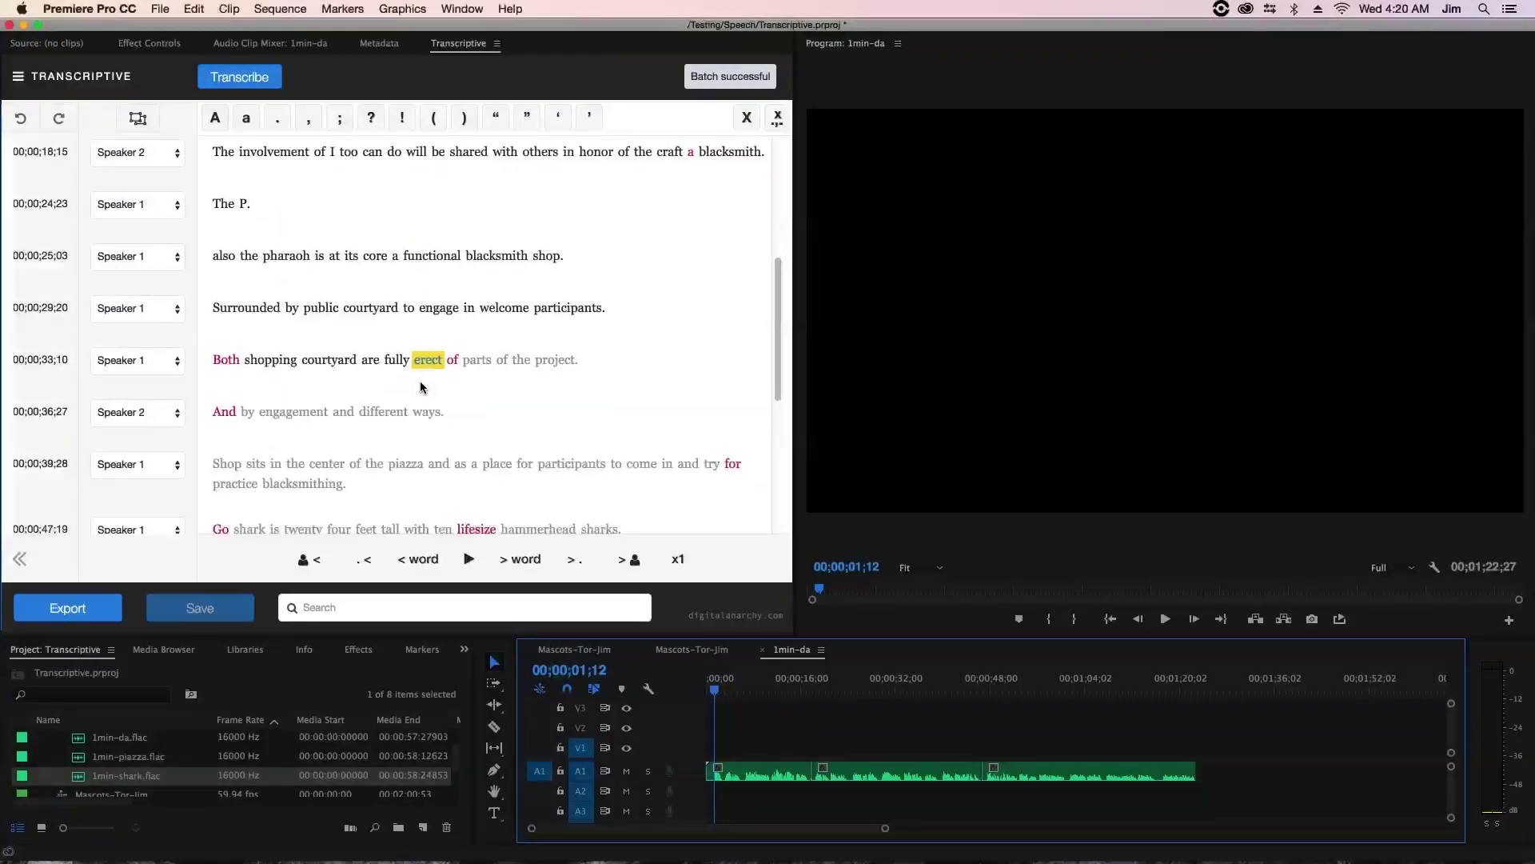
click(383, 419)
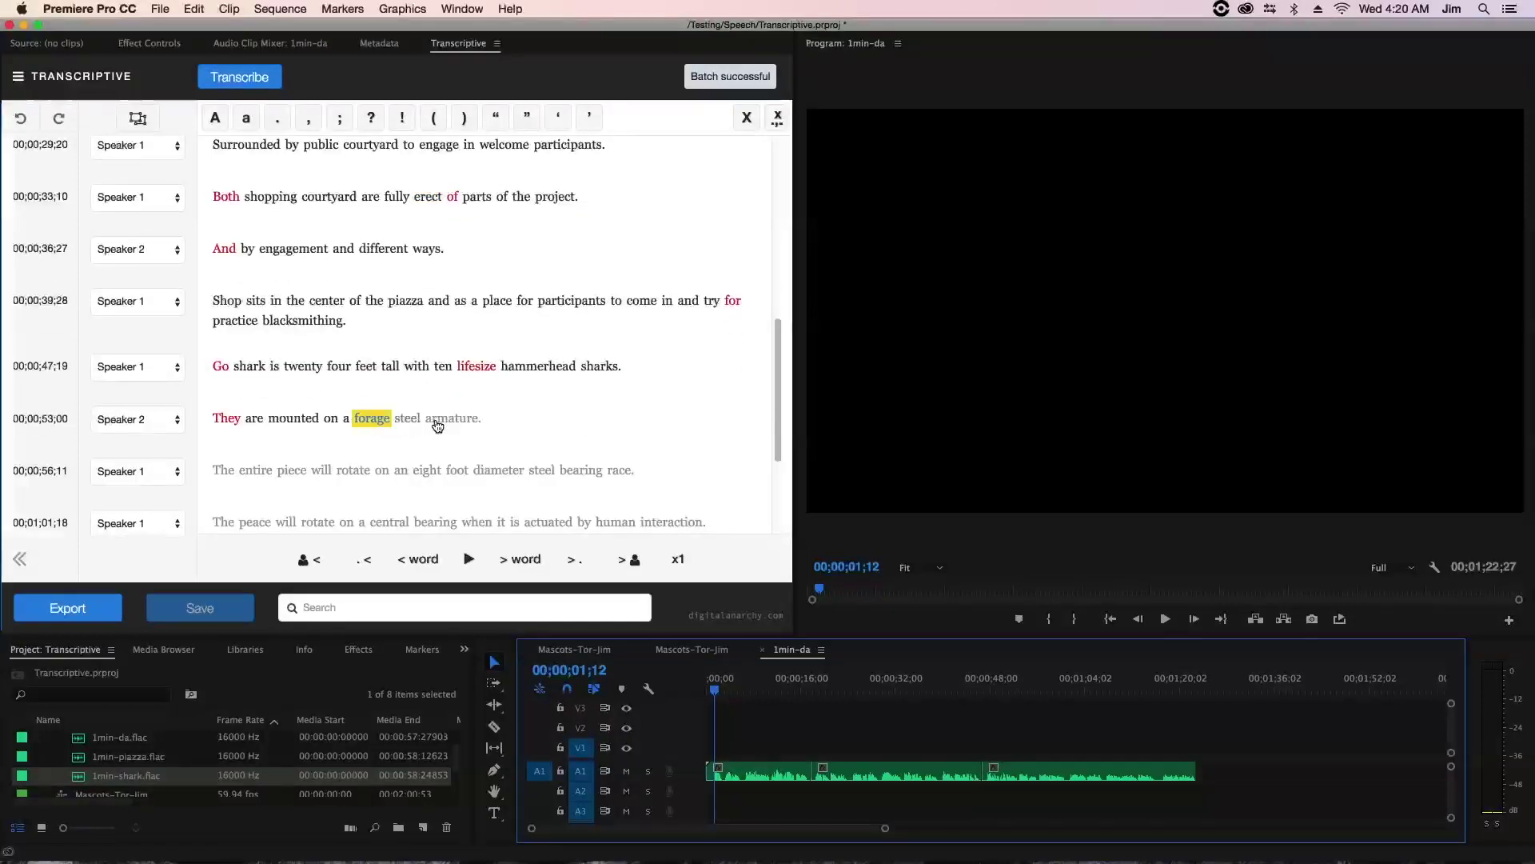
click(439, 421)
scroll(439, 426, down, 3)
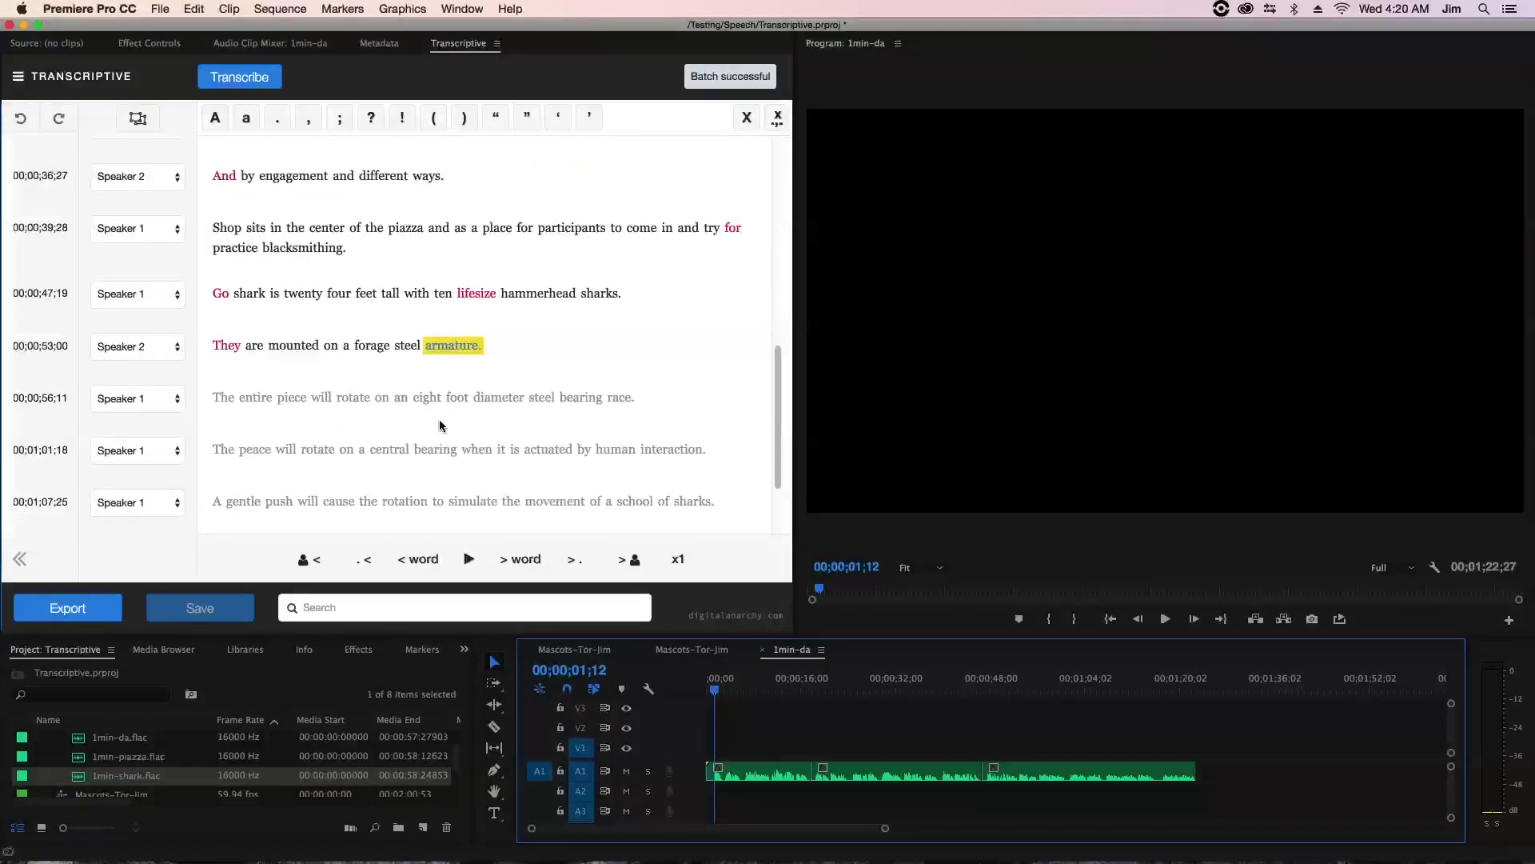